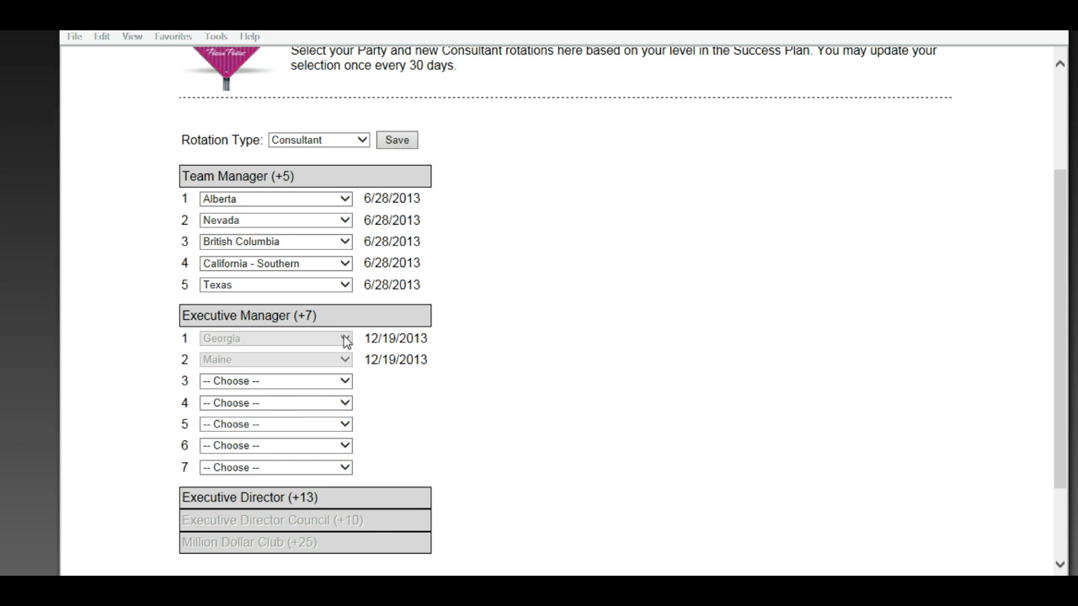
Replace Alberta with Delaware in Team Manager slot 1 and save the rotation selections
click(407, 143)
click(345, 202)
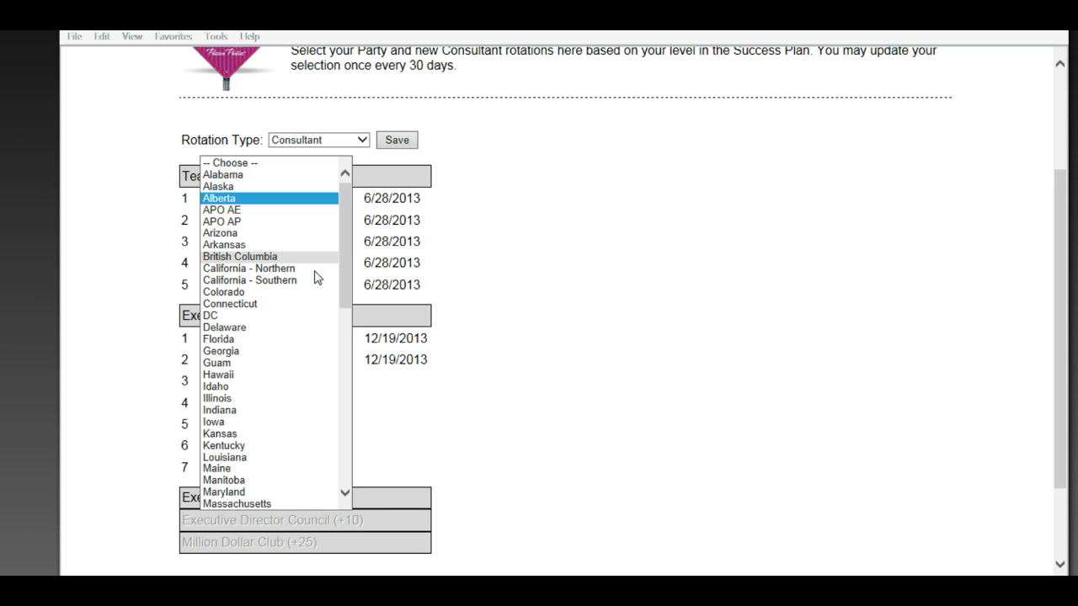
click(278, 328)
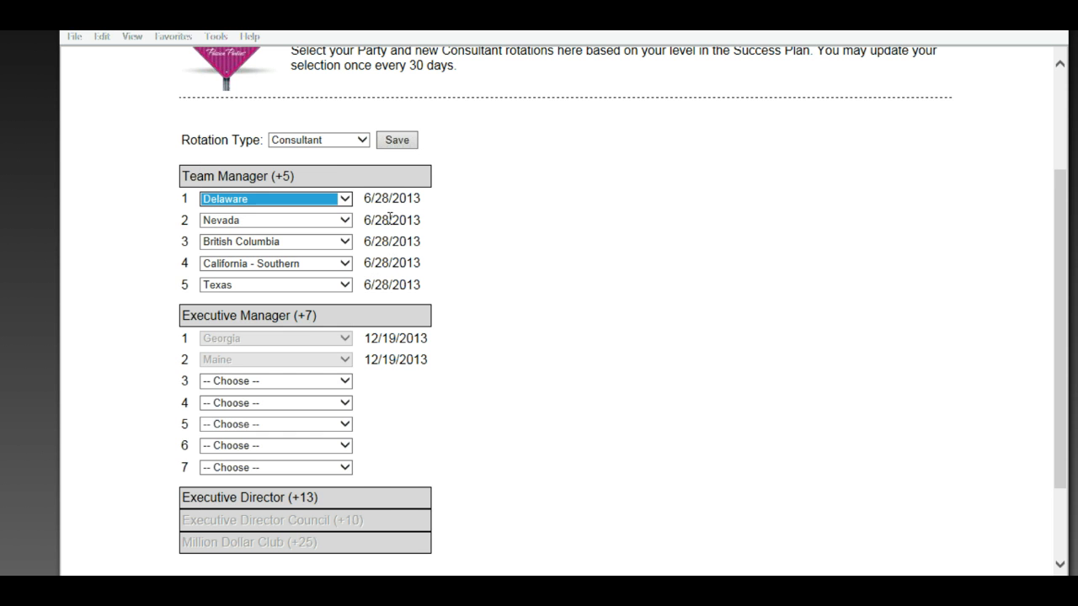
click(399, 144)
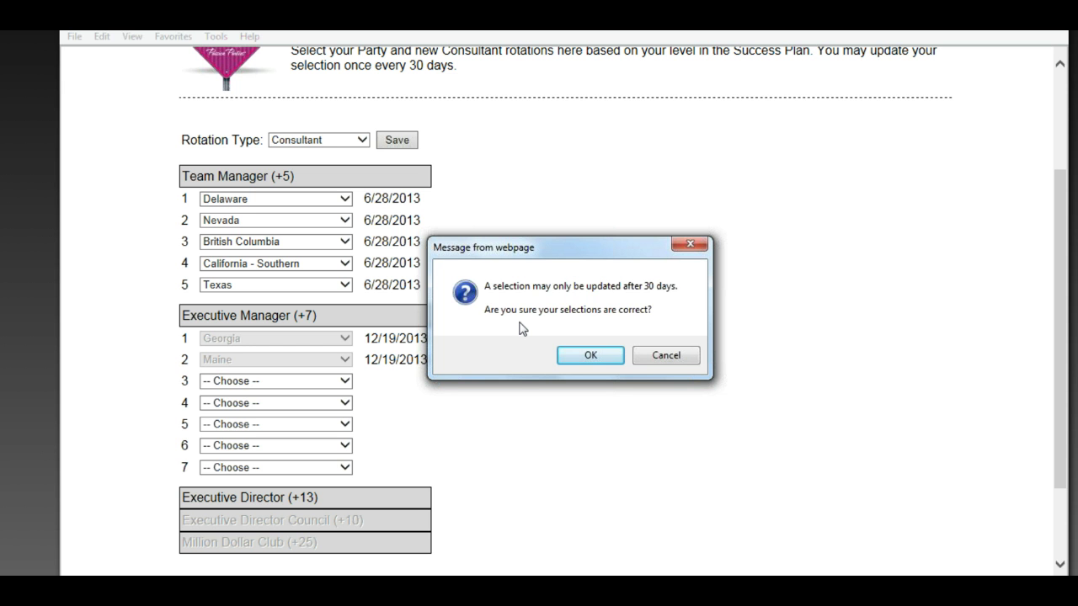
Accept the 'Message from webpage' prompt so the rotation selections are updated
click(579, 356)
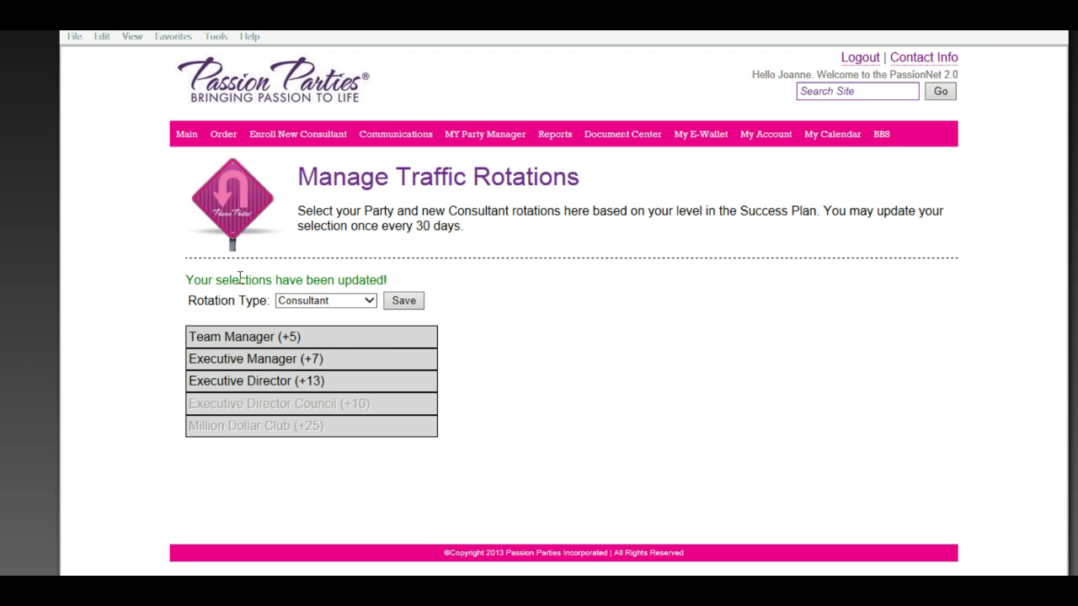
Expand the Team Manager and Executive Manager rotations to verify Delaware dated 12/20/2013 in slot 1
click(324, 341)
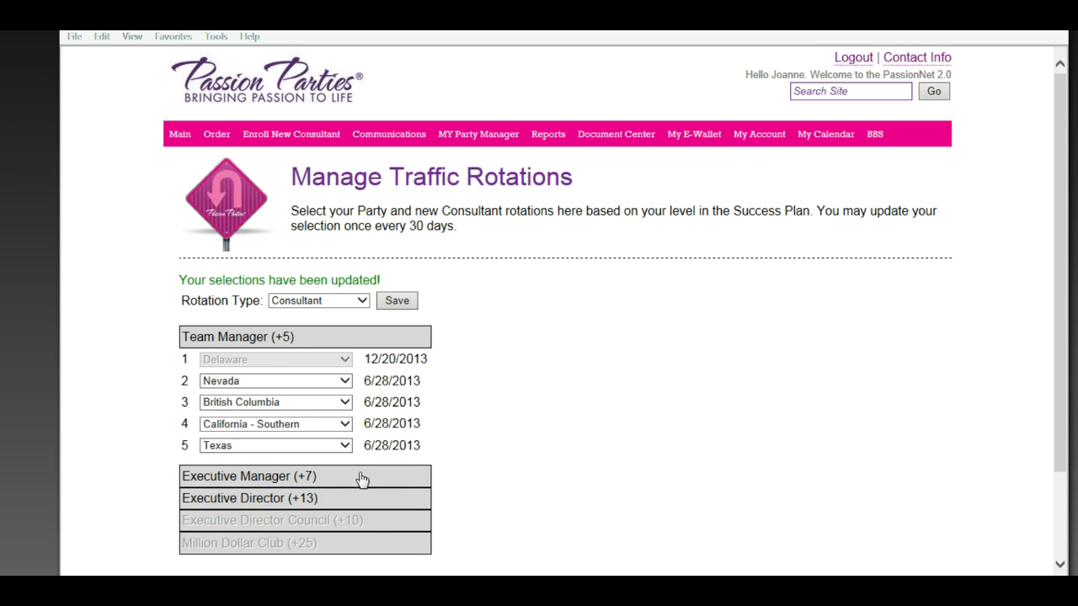
click(361, 477)
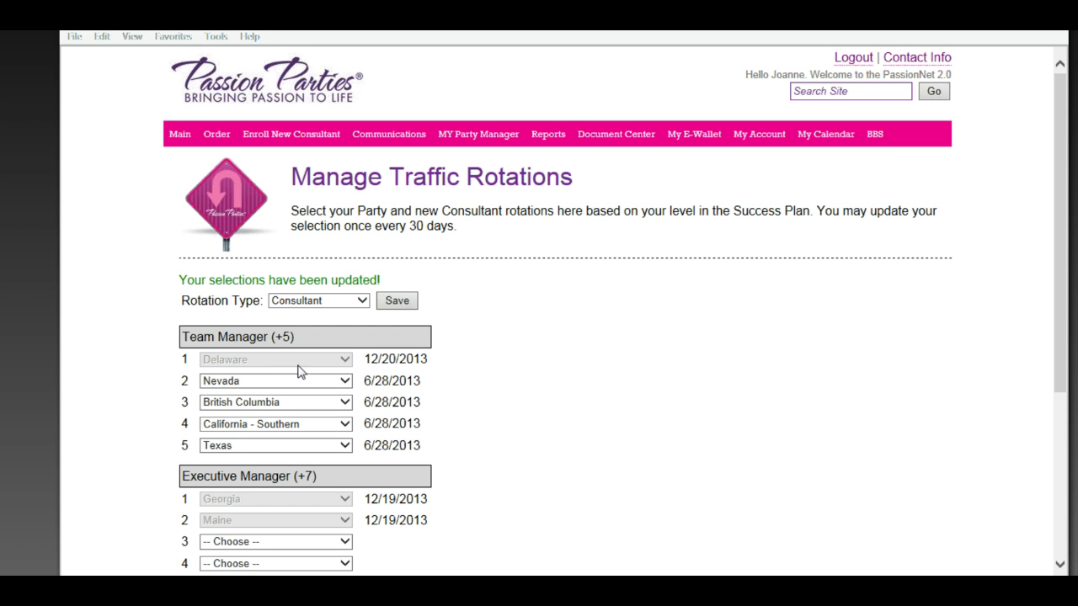
scroll(395, 406, down, 1)
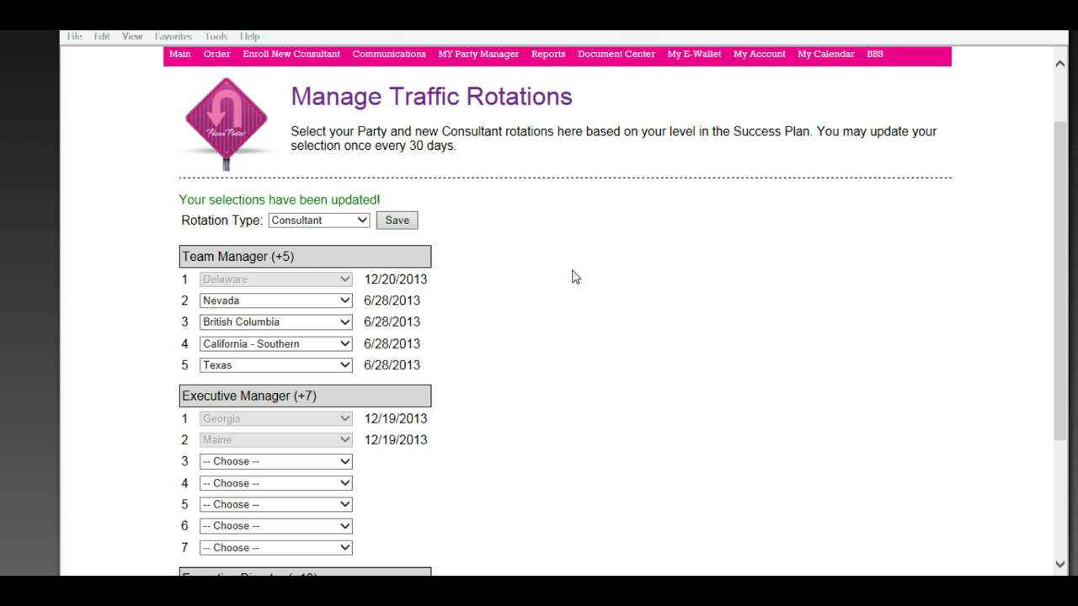
Go to the My Account page from the pink navigation bar
scroll(578, 271, down, 1)
scroll(581, 276, down, 1)
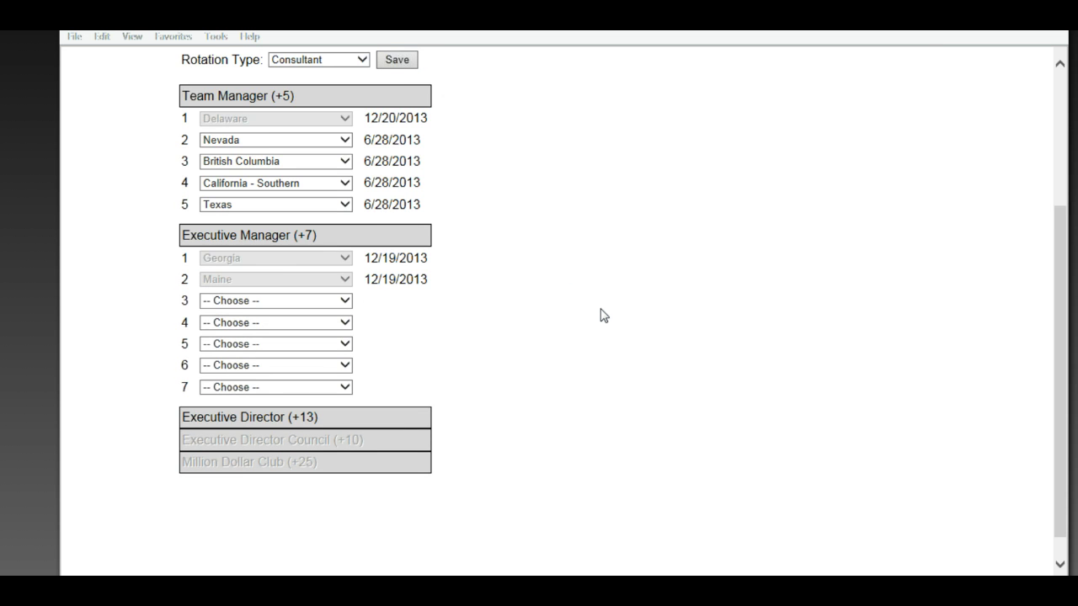
scroll(601, 312, up, 2)
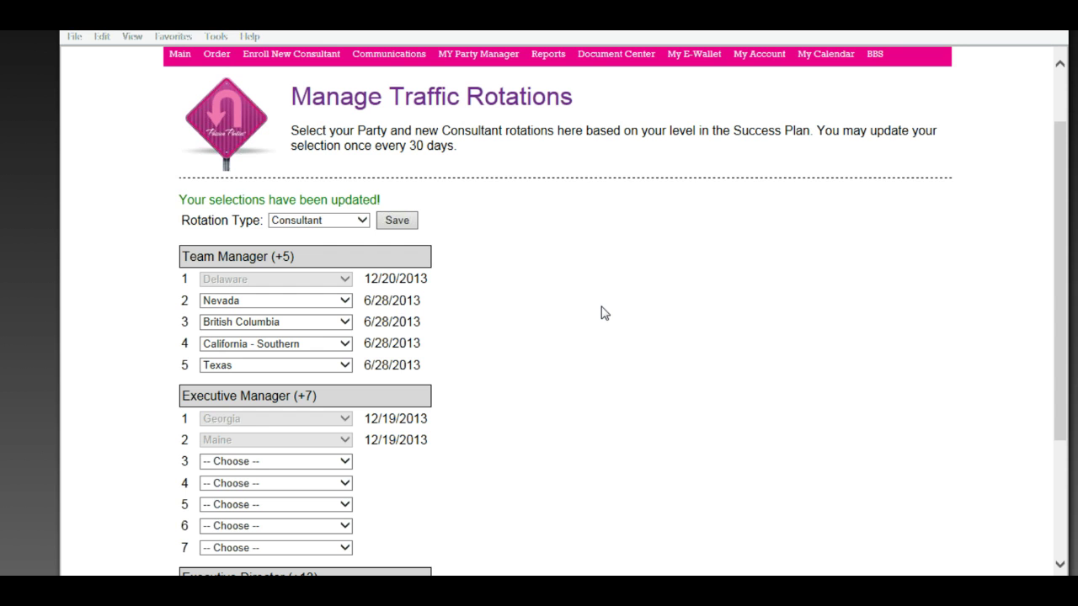
scroll(602, 313, up, 1)
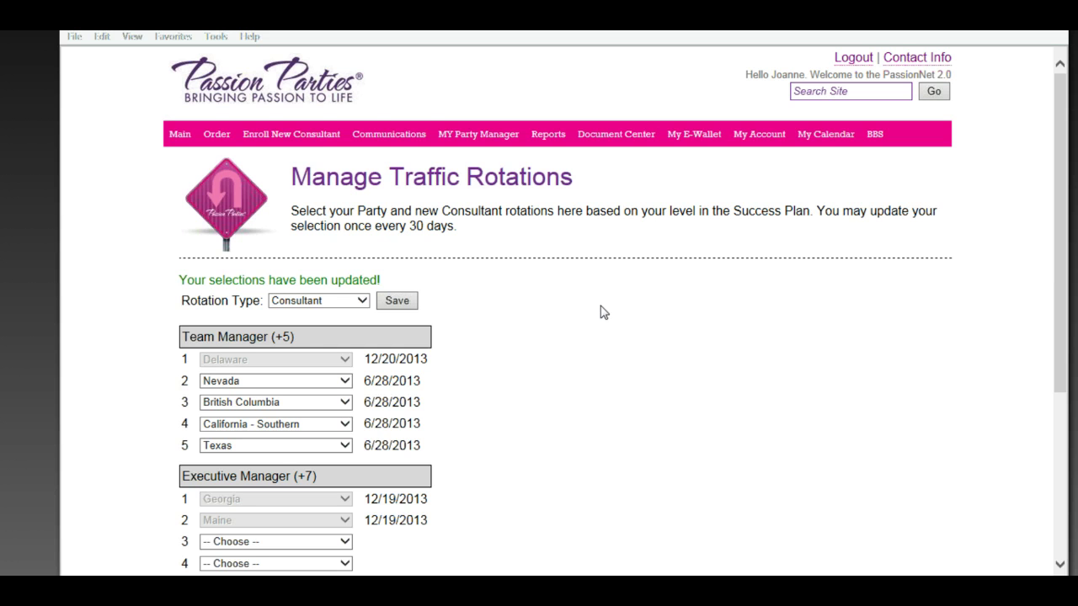
click(754, 140)
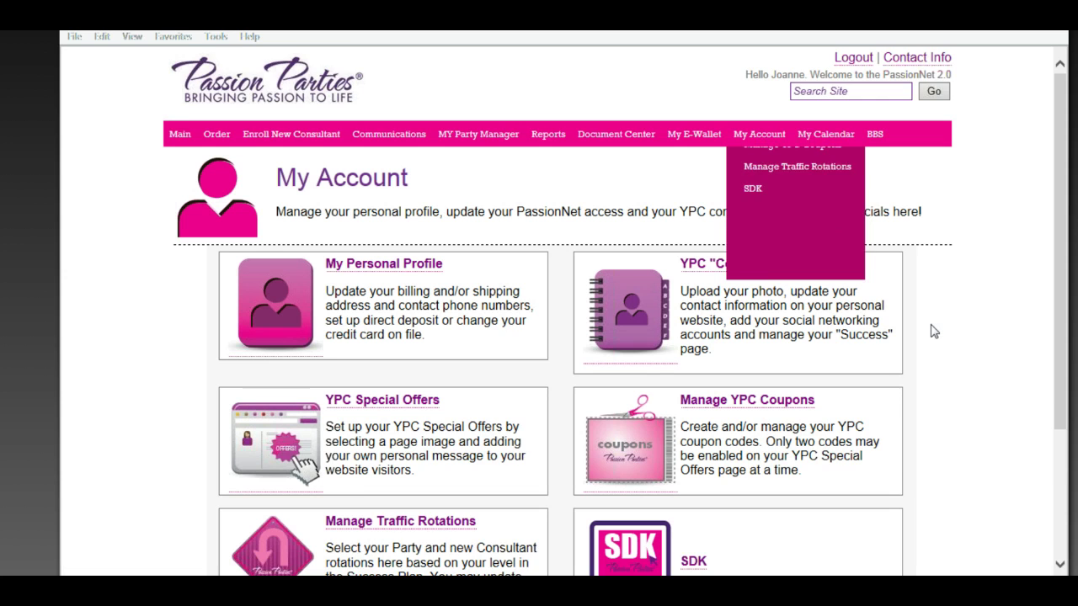
scroll(933, 332, down, 2)
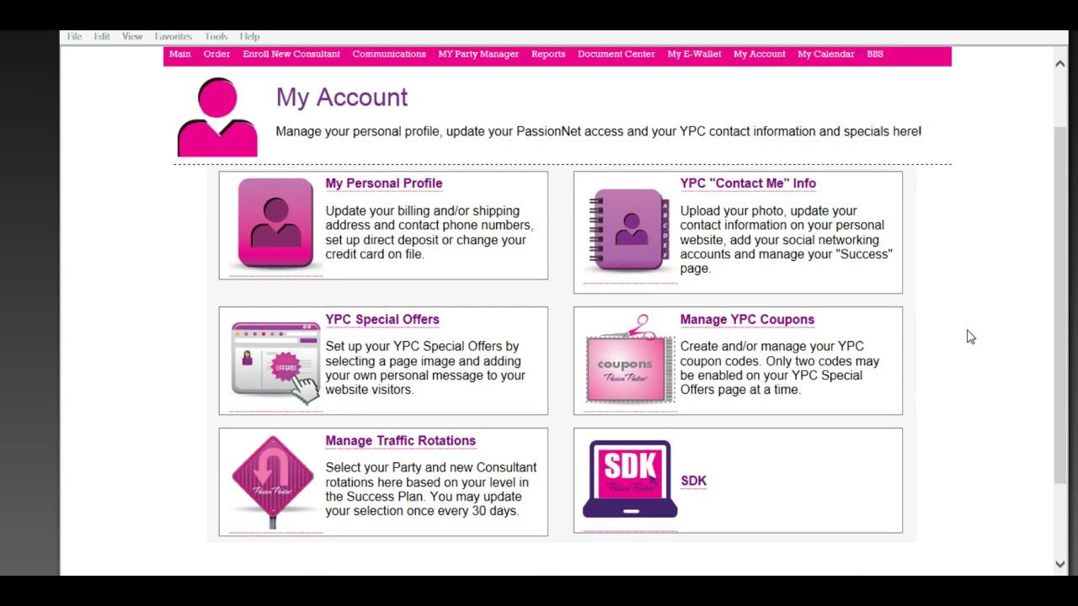
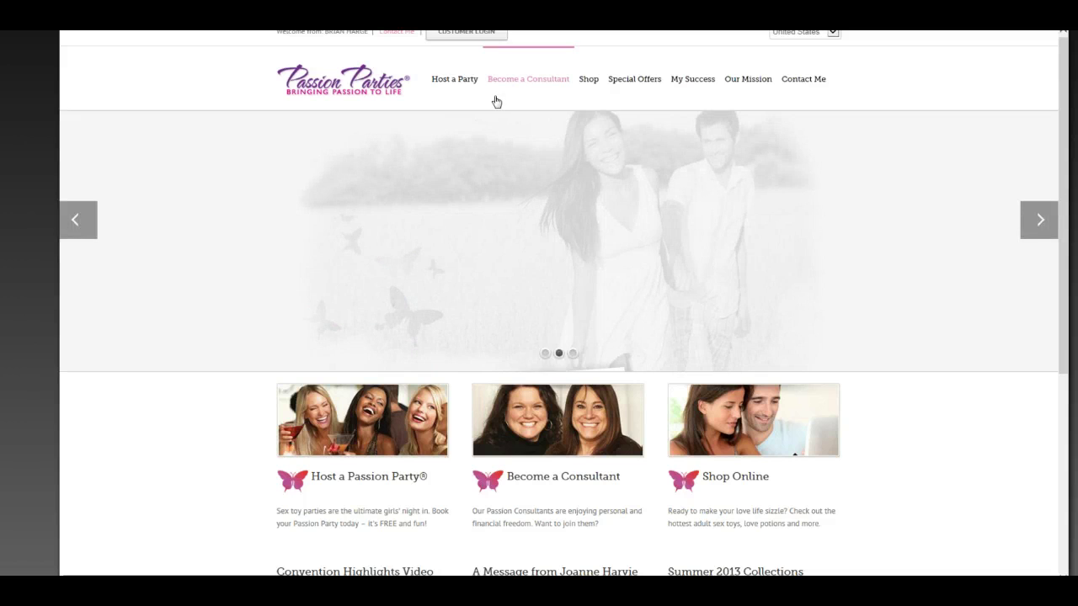
Go to the Host a Party page and scroll down to its party request form
click(460, 84)
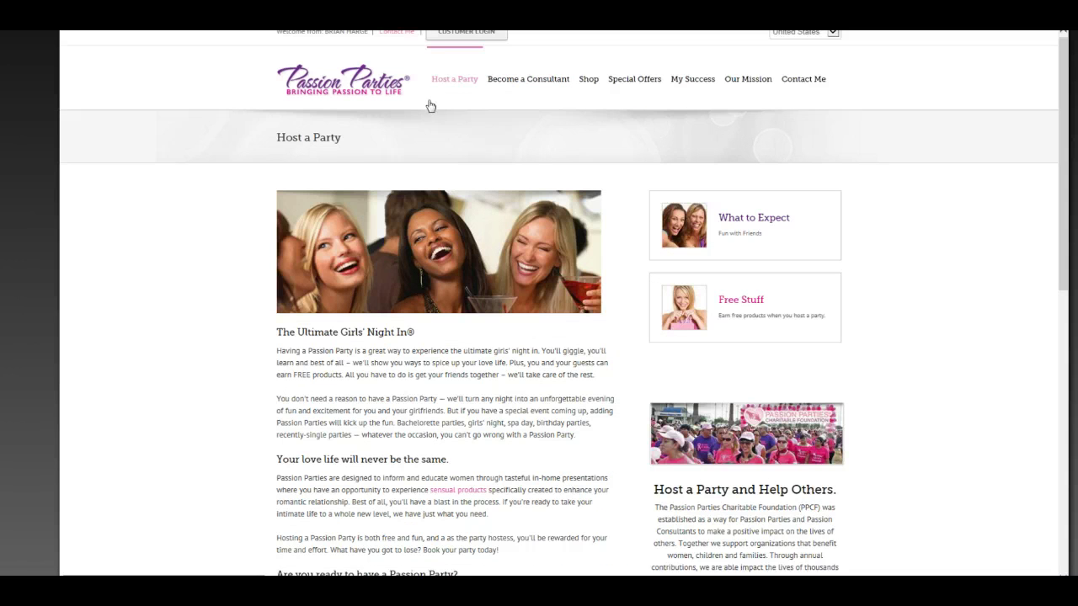
scroll(431, 117, down, 4)
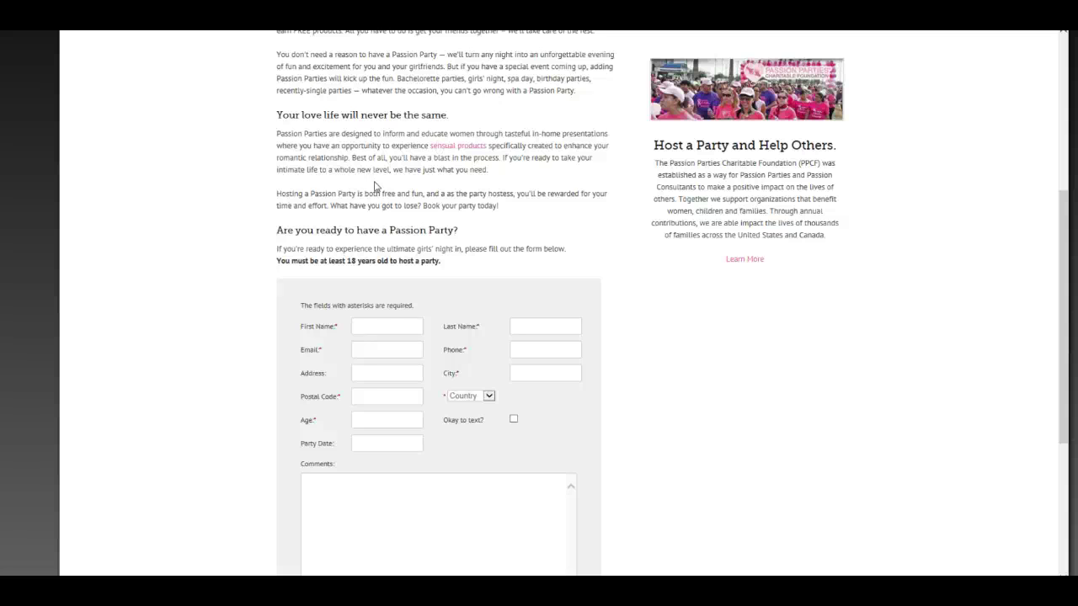
Enter the host's first and last name, e-mail, phone number, street address, city and postal code
click(373, 324)
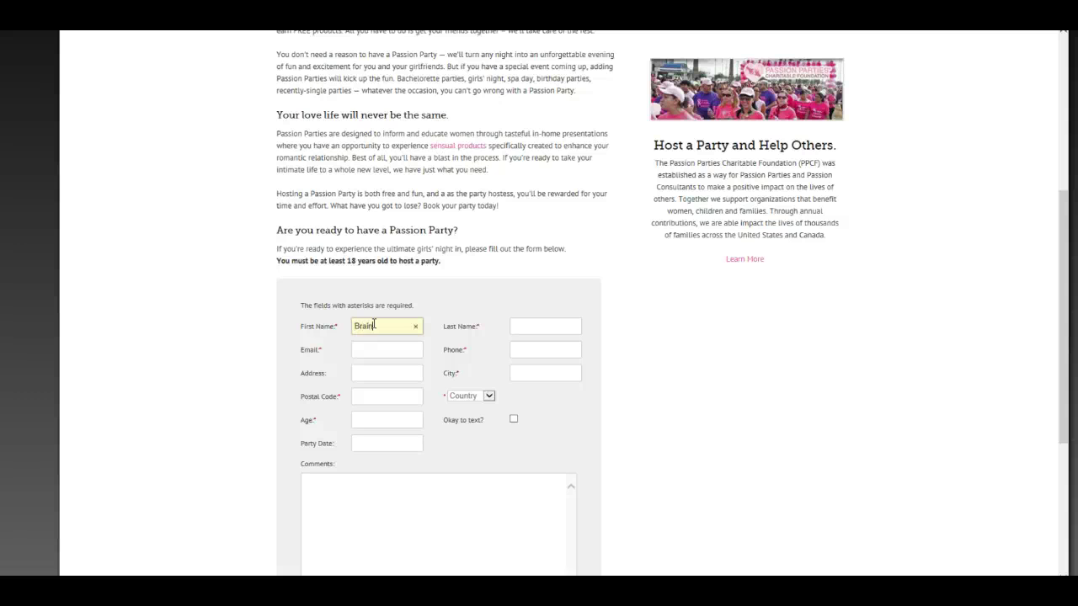
key(Tab)
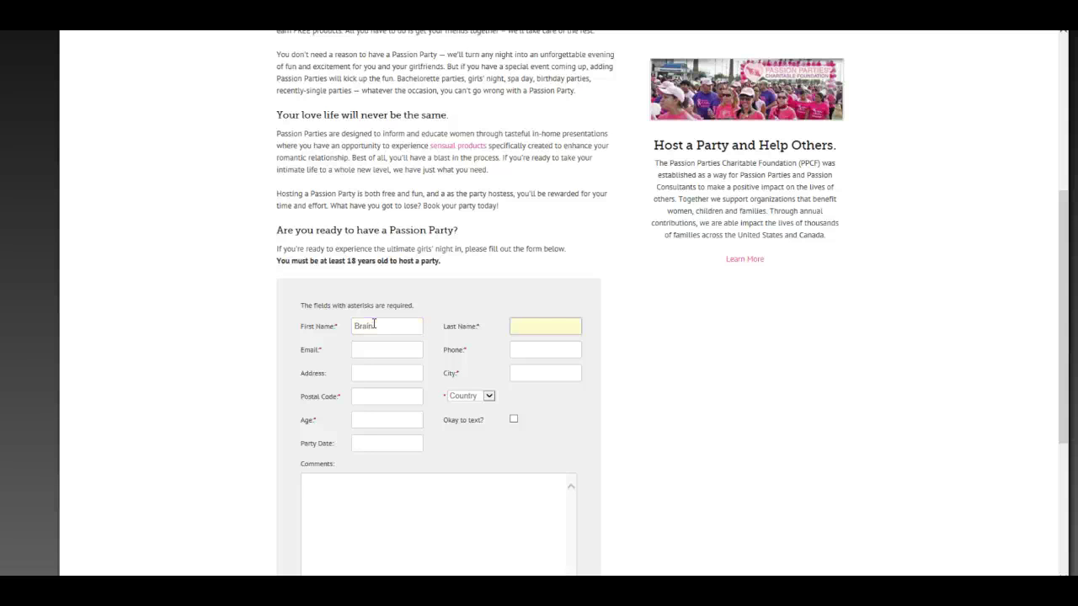
key(Tab)
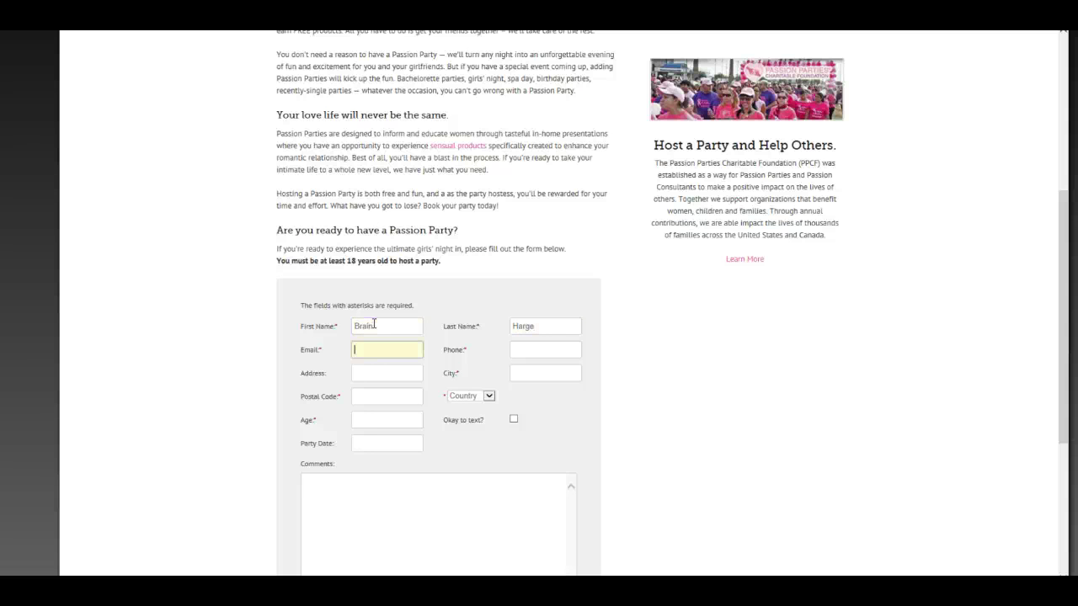
key(Tab)
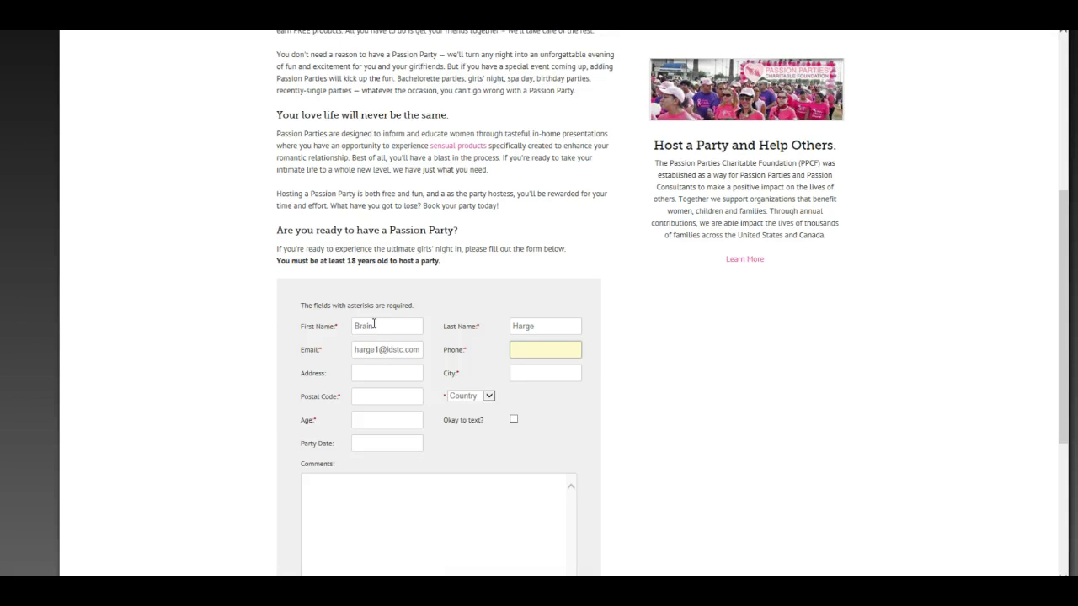
text(8135551212)
key(Tab)
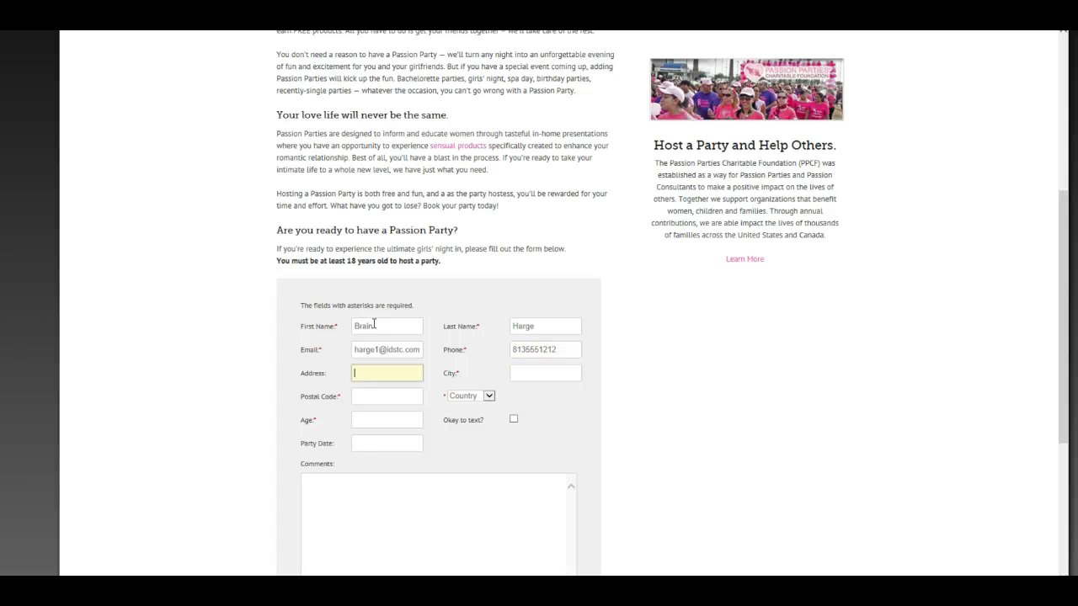
key(Tab)
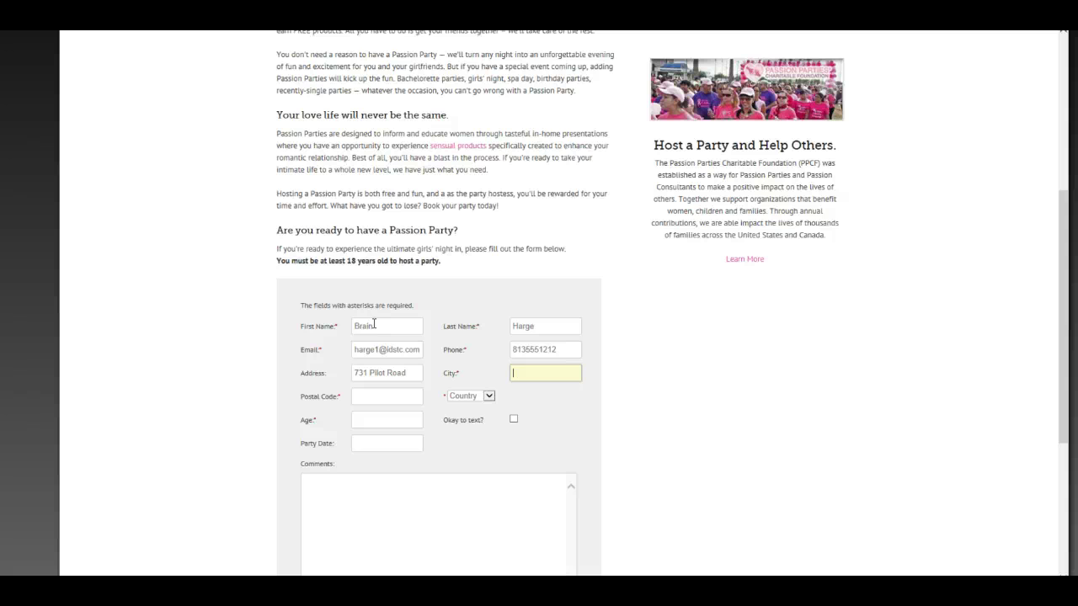
text(Las Vegas)
key(Tab)
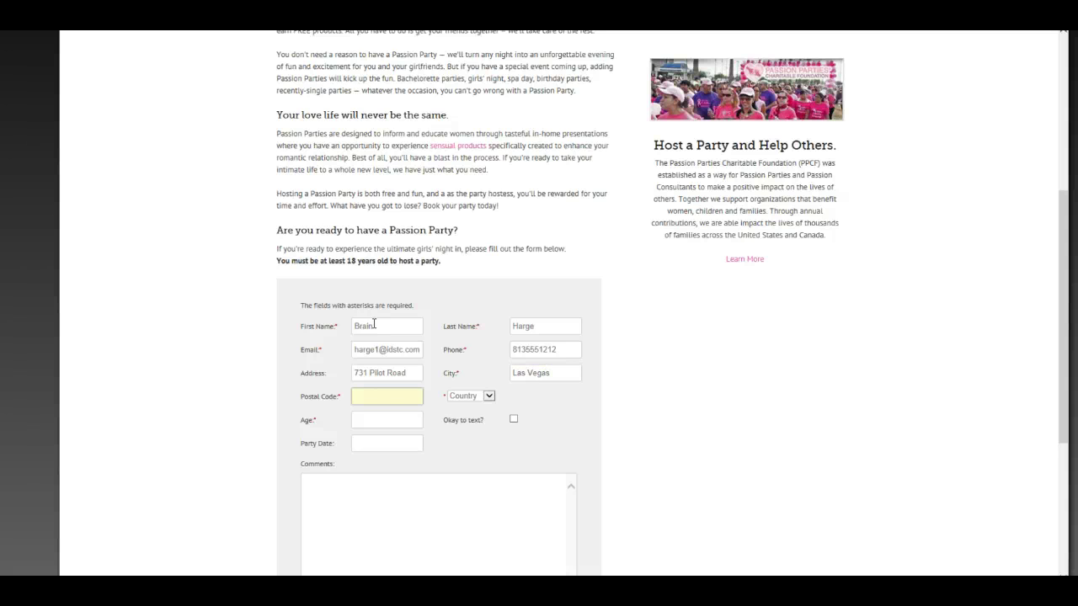
text(89118)
Choose United States and FL, then enter age 25, party date 1/2/2014 and comment 'would like to host a party'
key(Tab)
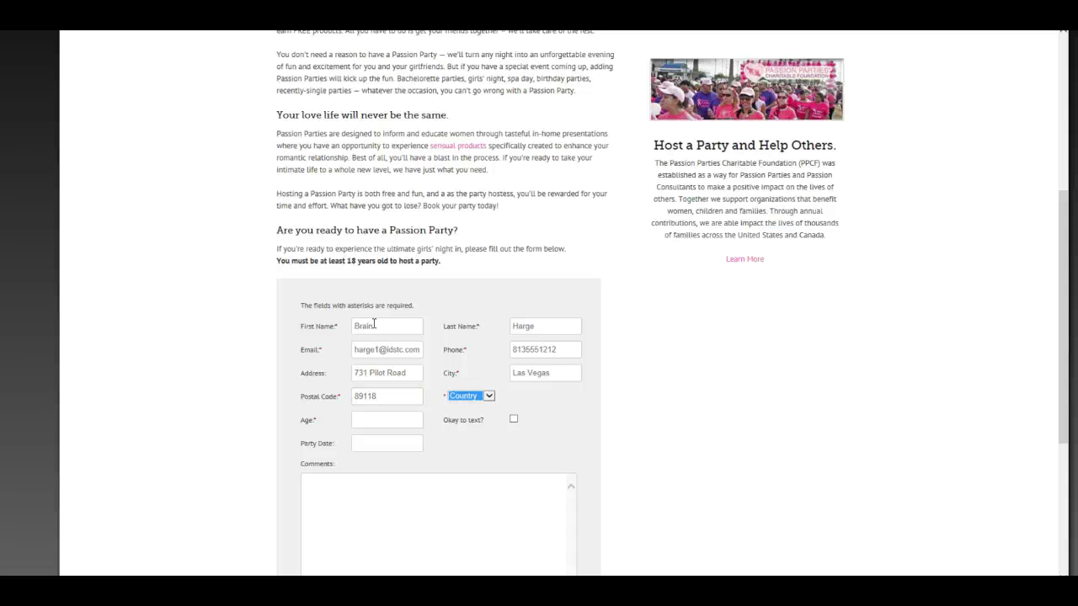
key(u)
key(Tab)
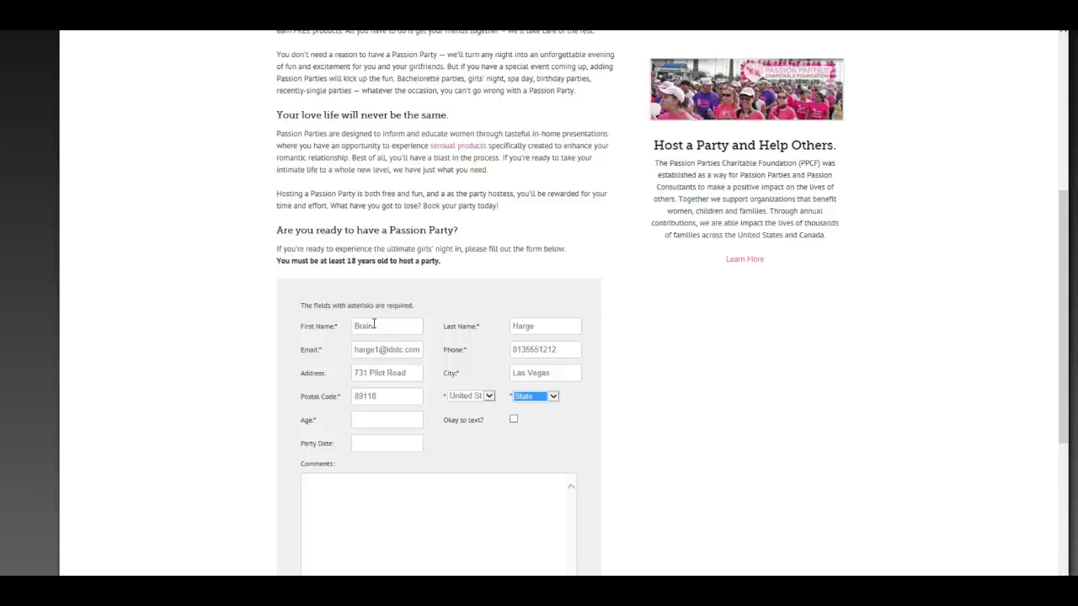
key(f)
key(Tab)
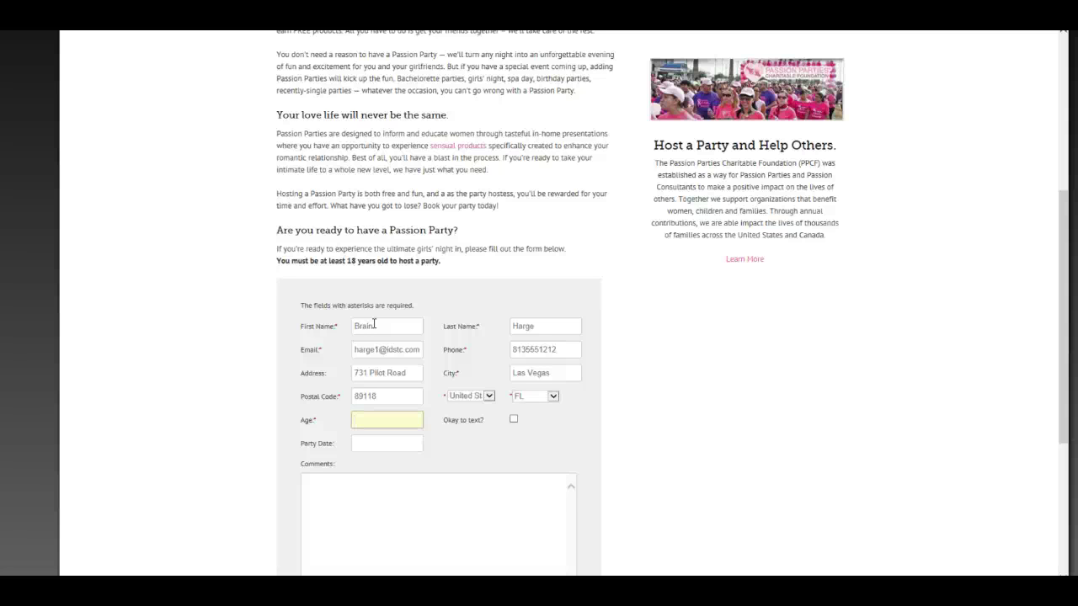
text(25)
key(Tab)
key(Tab)
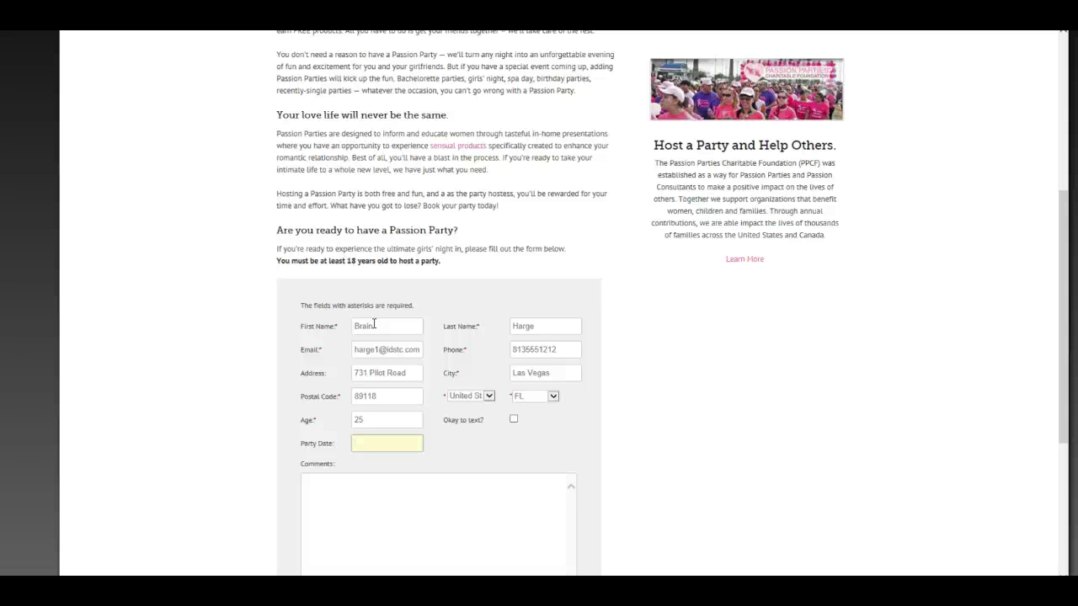
text(1/2/2014)
key(Tab)
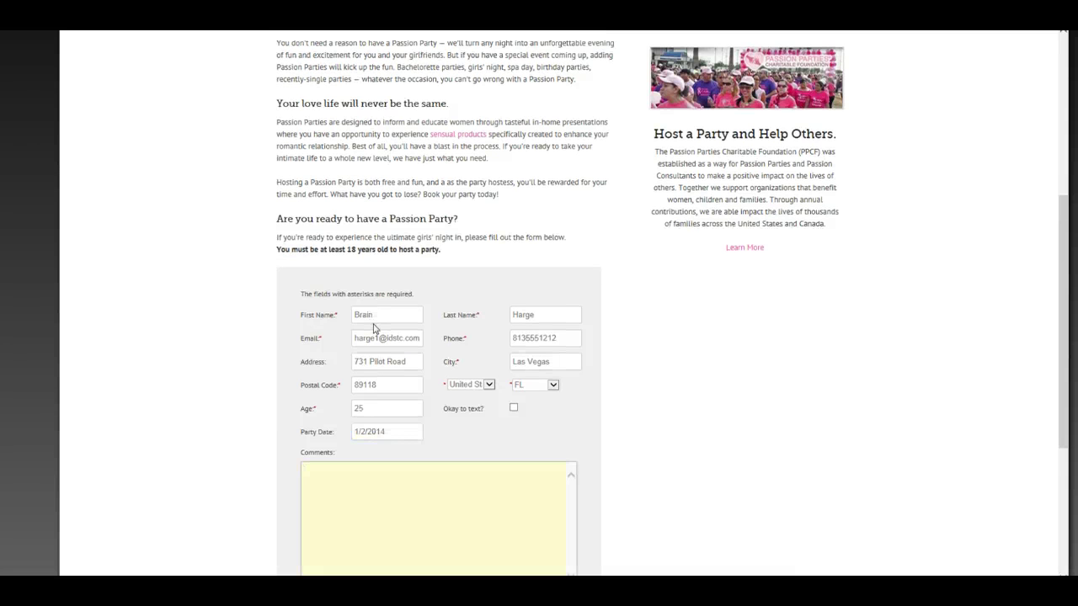
text(would like to host a party)
Answer the 7 plus 7 check with 14 and submit the party request
scroll(374, 328, down, 3)
click(328, 389)
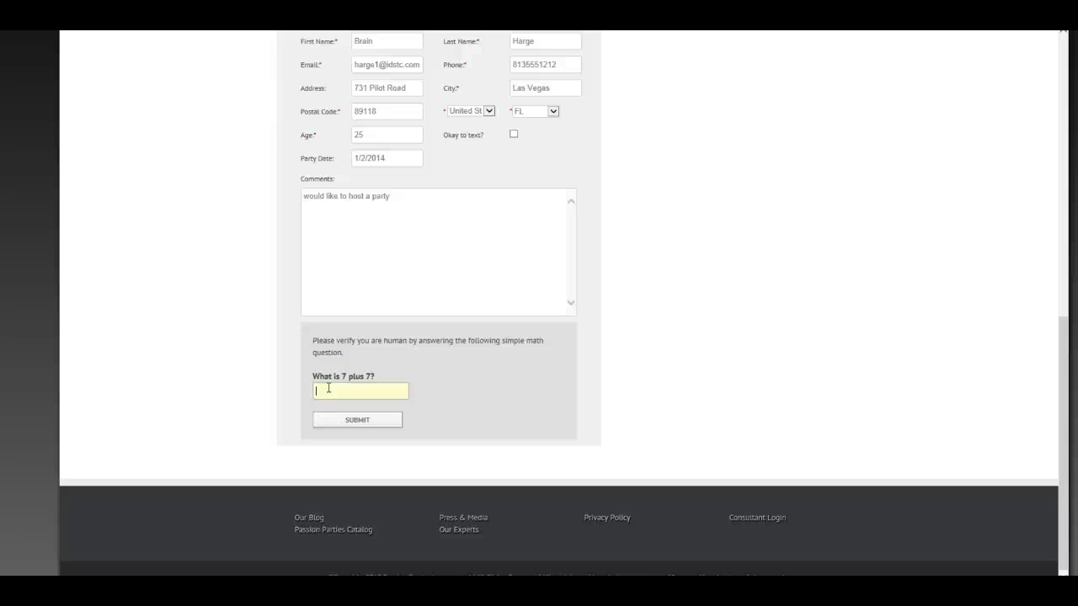
text(7)
key(BackSpace)
text(14)
click(352, 425)
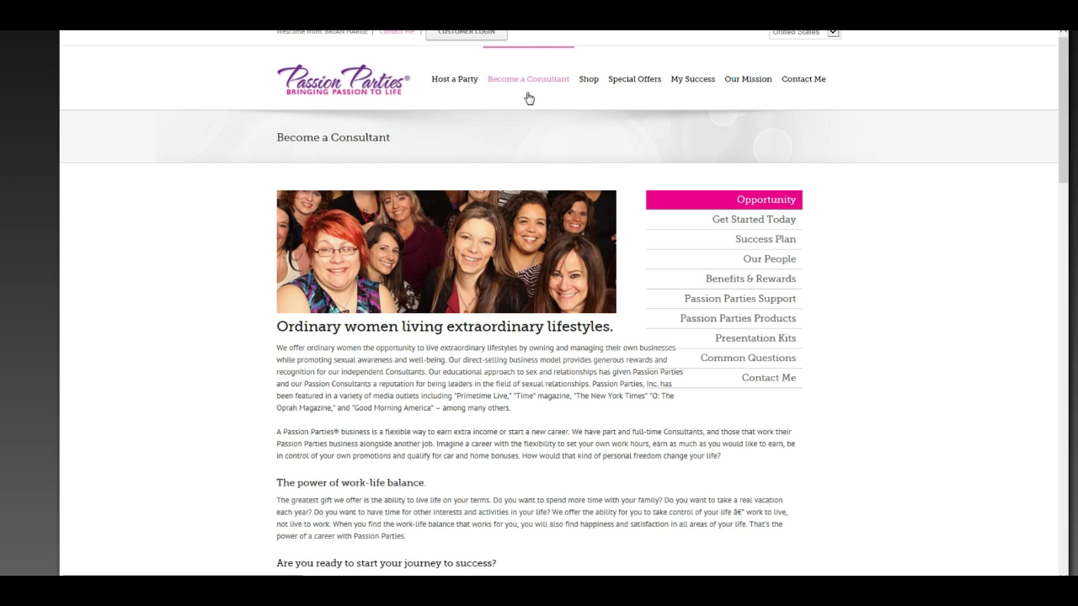
Choose 'Contact me for more information' and put the cursor in the form's First Name field
scroll(510, 113, down, 3)
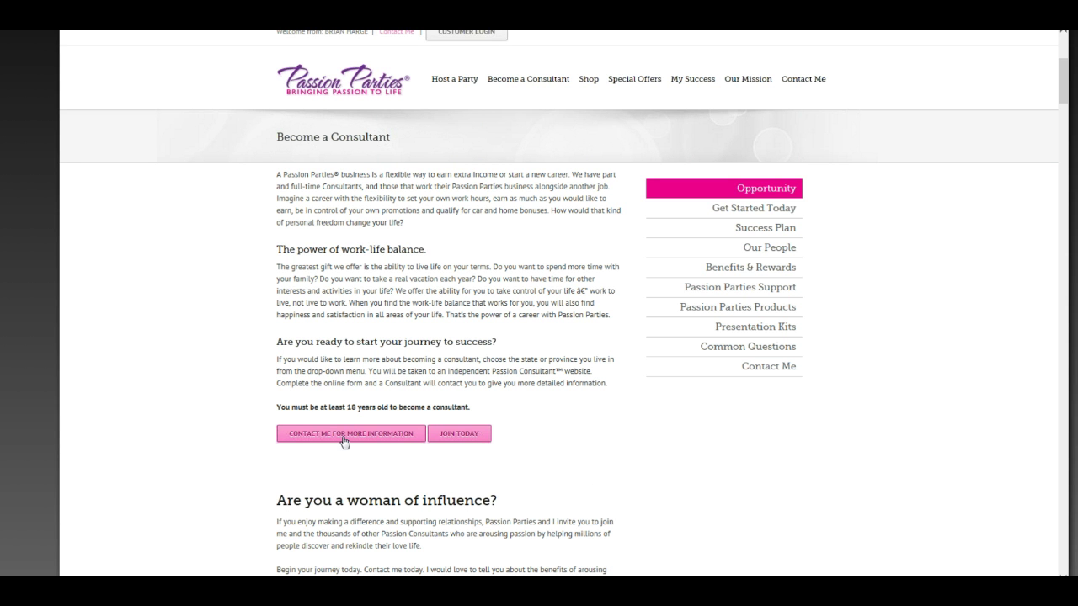
click(343, 435)
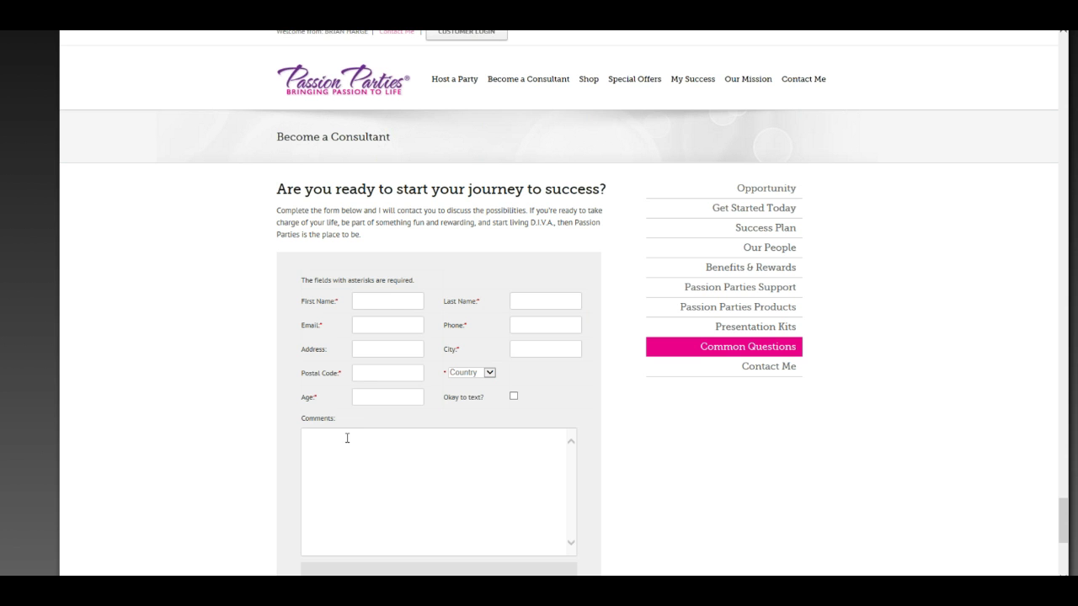
click(378, 306)
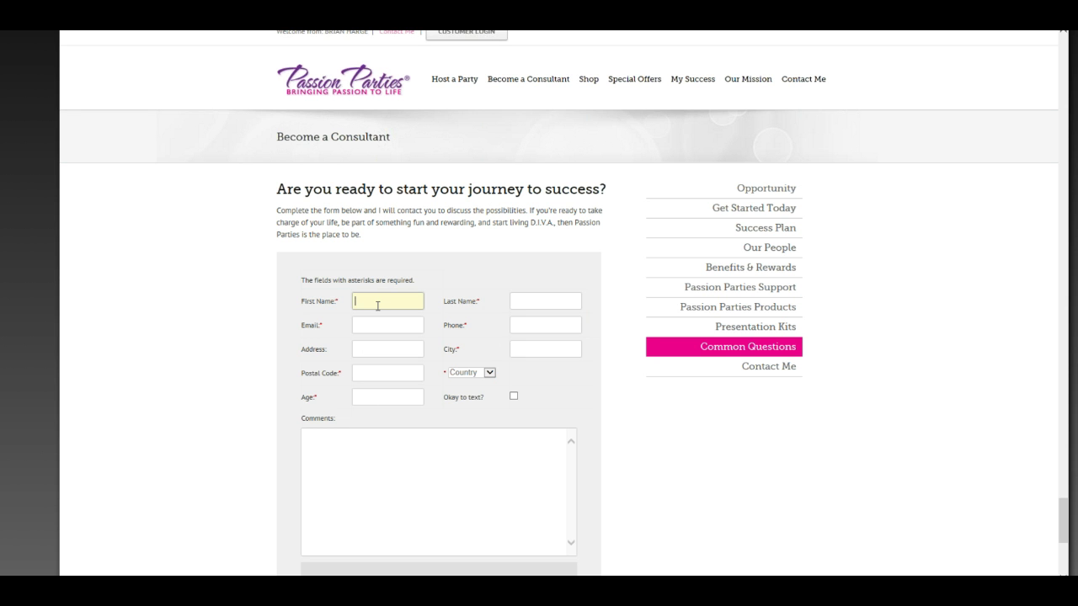
Enter the prospect's first and last name, e-mail, phone, street address, city and postal code
key(Tab)
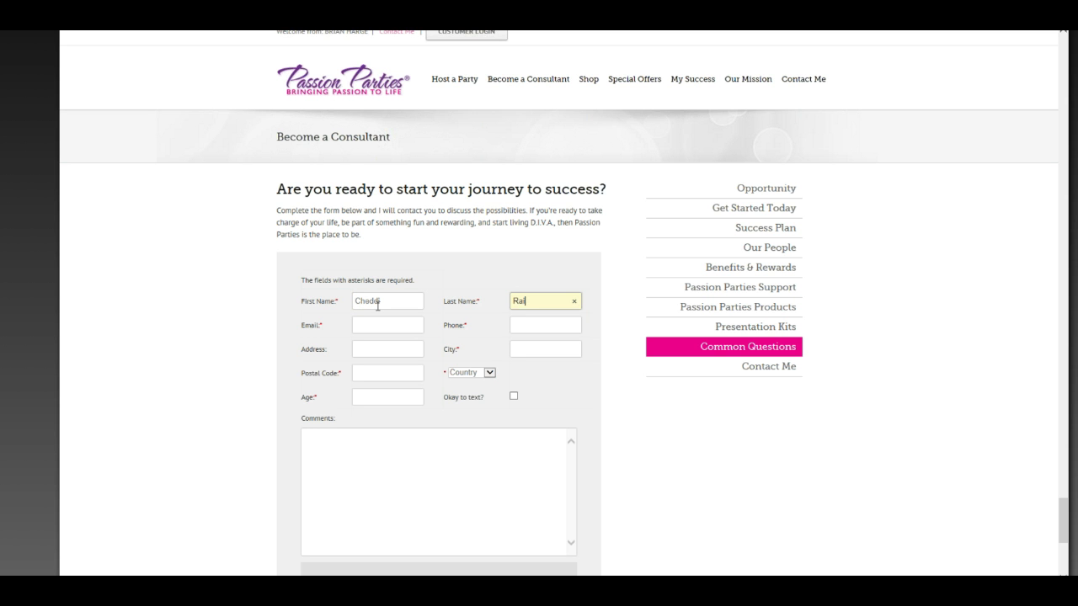
key(Tab)
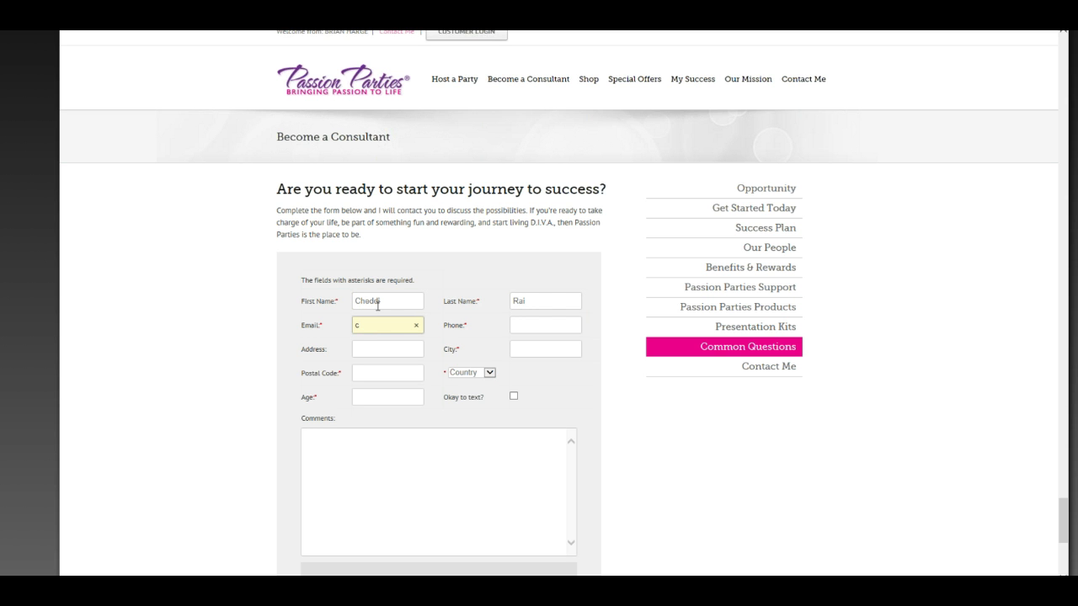
key(Tab)
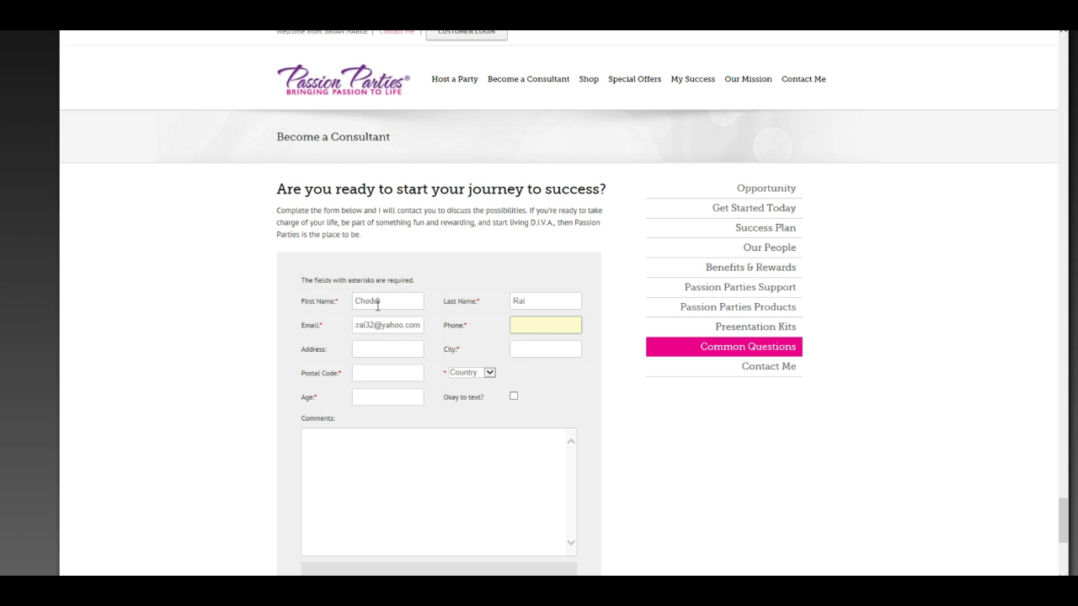
text(8135551212)
key(Tab)
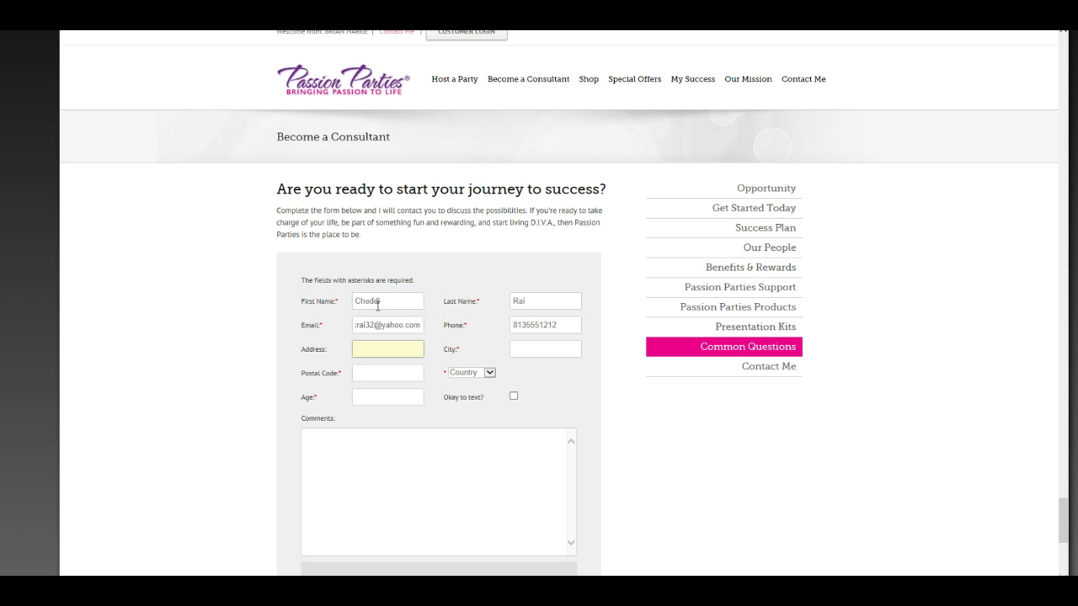
key(Tab)
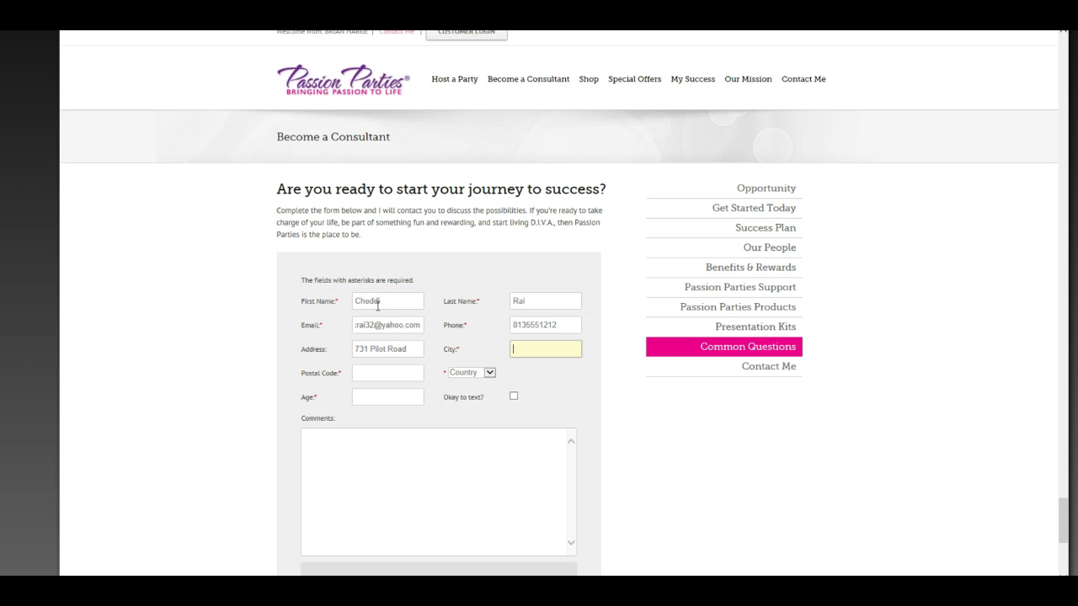
text(Las Vegas)
key(Tab)
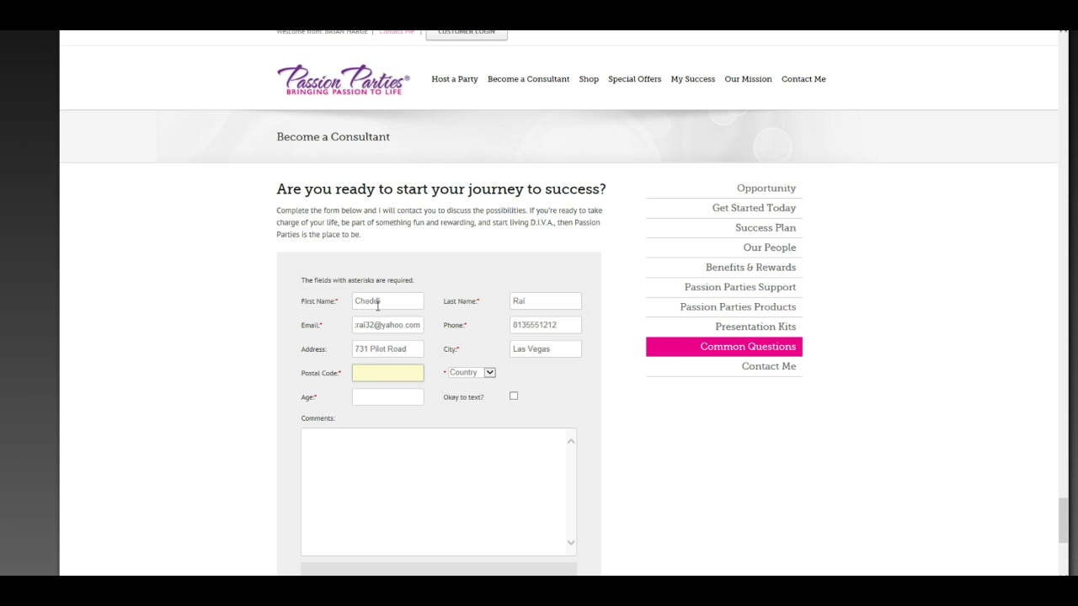
text(89118)
Set country to United States and state to FL, and enter age 25
key(Tab)
key(u)
key(Tab)
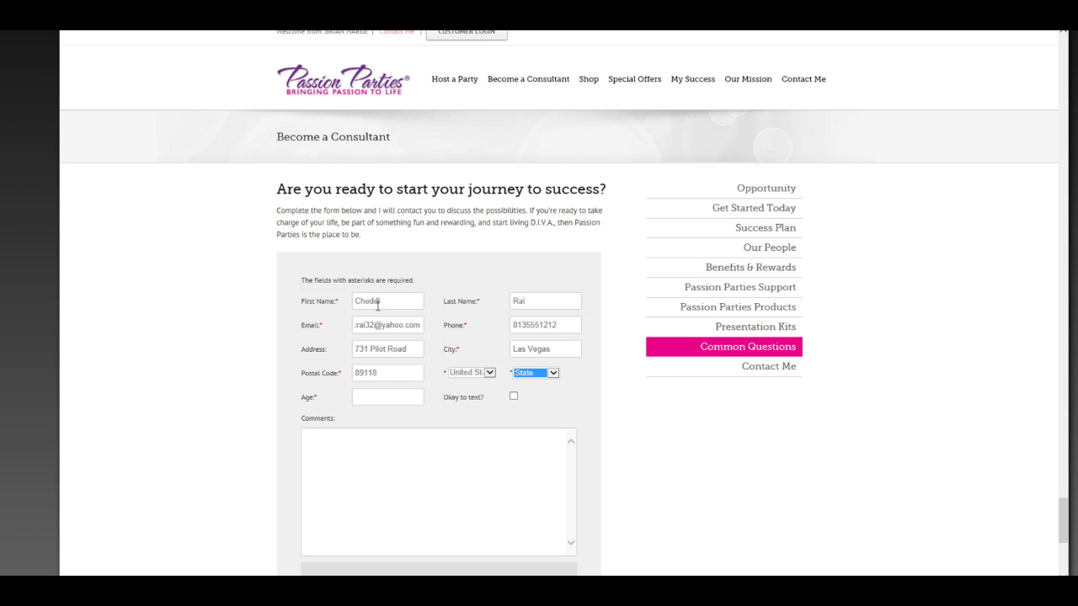
key(f)
key(Tab)
text(25)
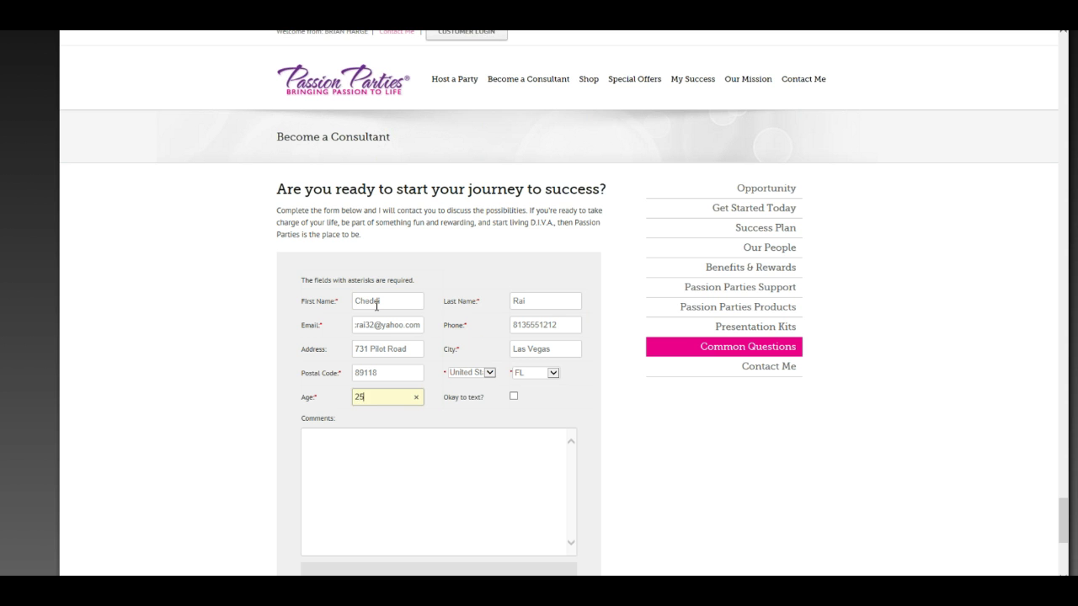
key(Tab)
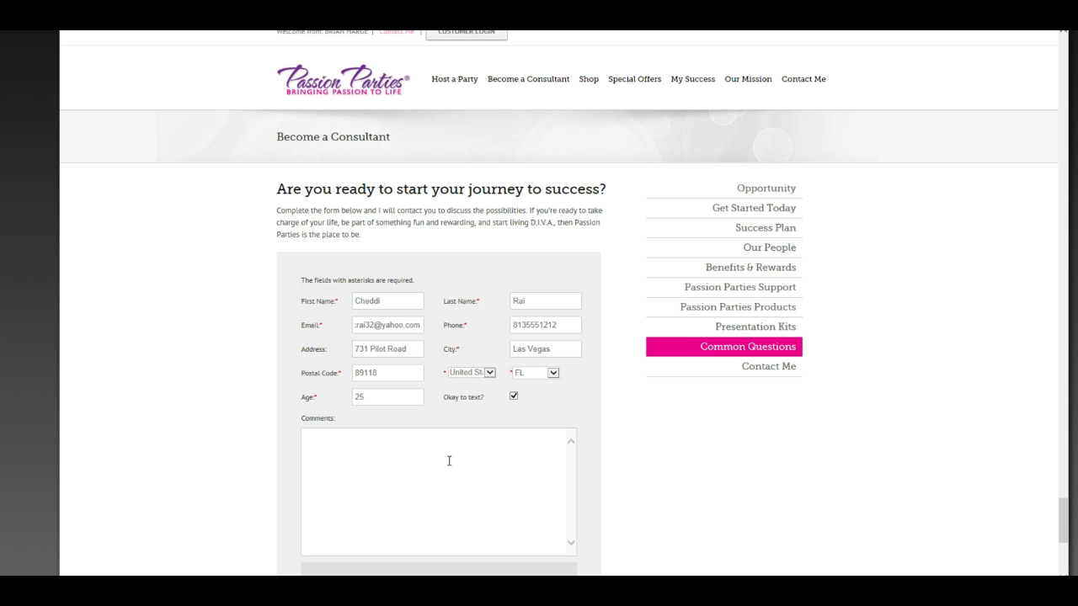
Write 'interested in the opportunity' in the Comments box, replacing a stray 'Test'
click(414, 460)
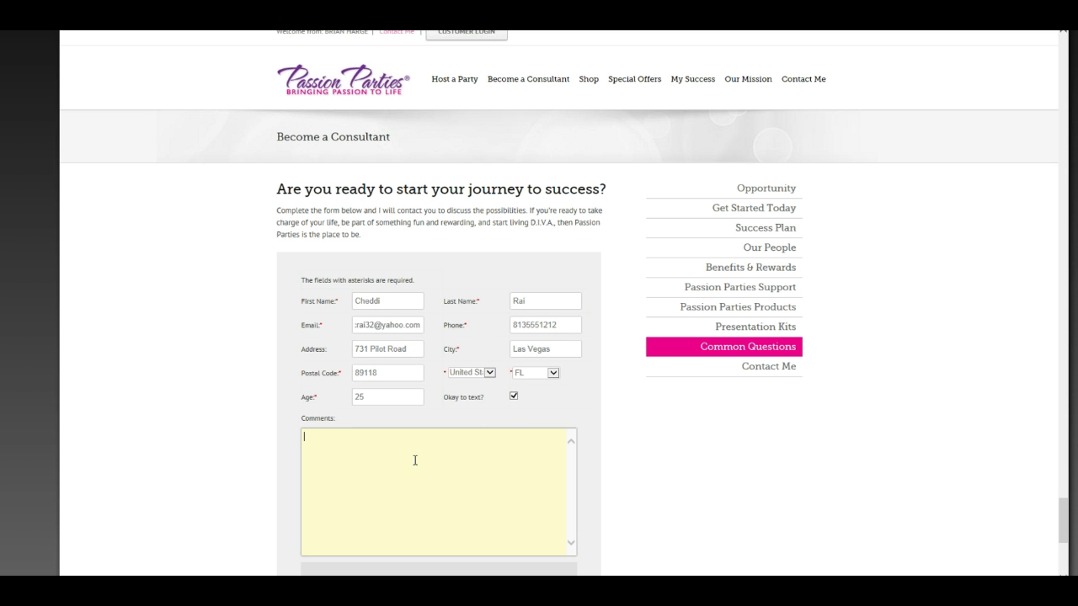
text(Test)
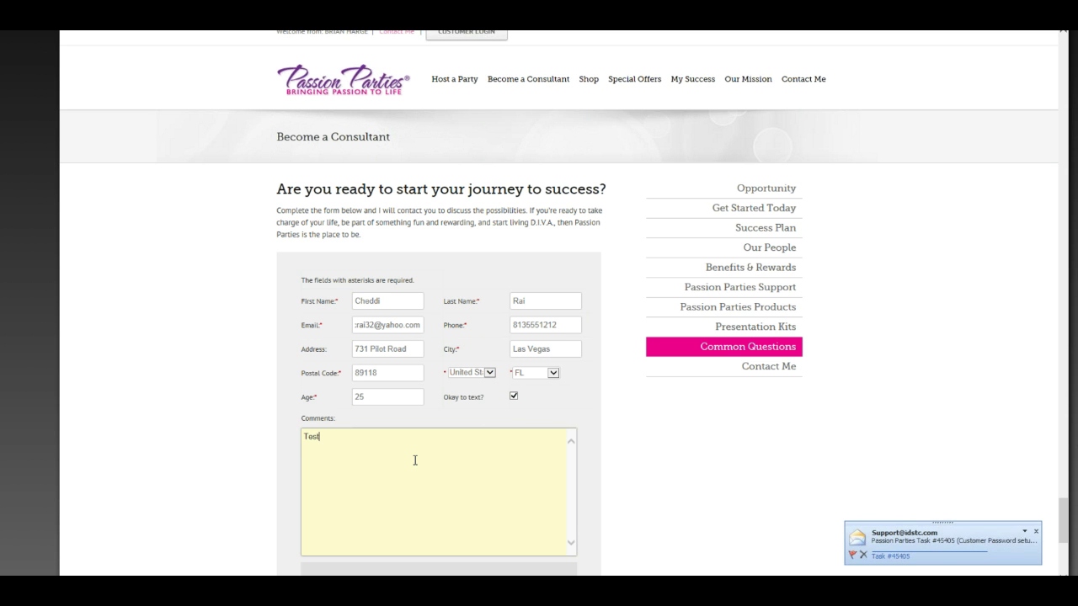
key(BackSpace)
key(BackSpace)
key(BackSpace)
key(BackSpace)
text(intere)
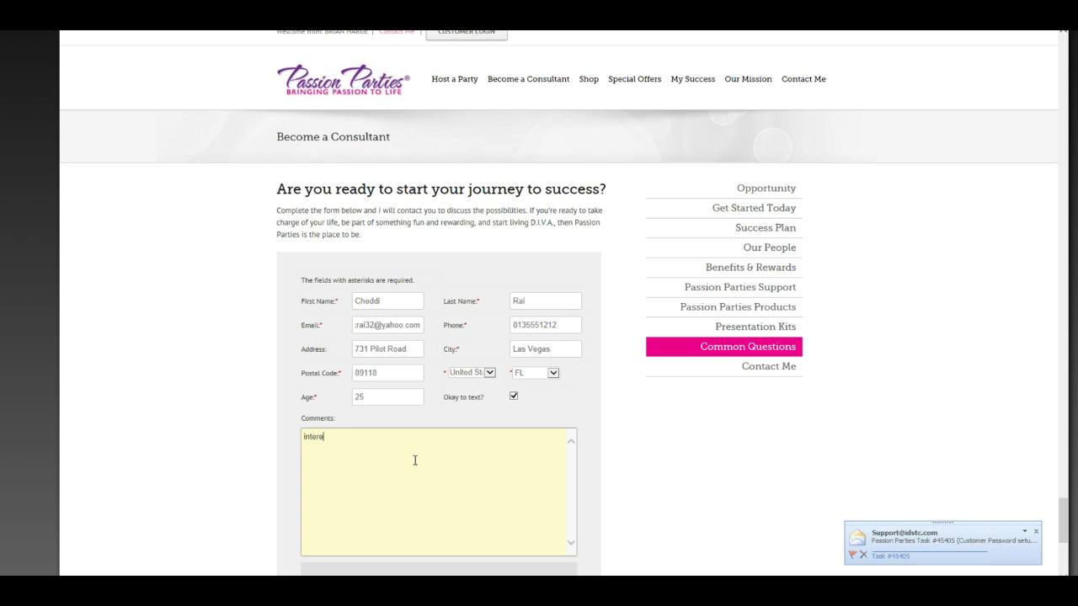
text(sted in the o)
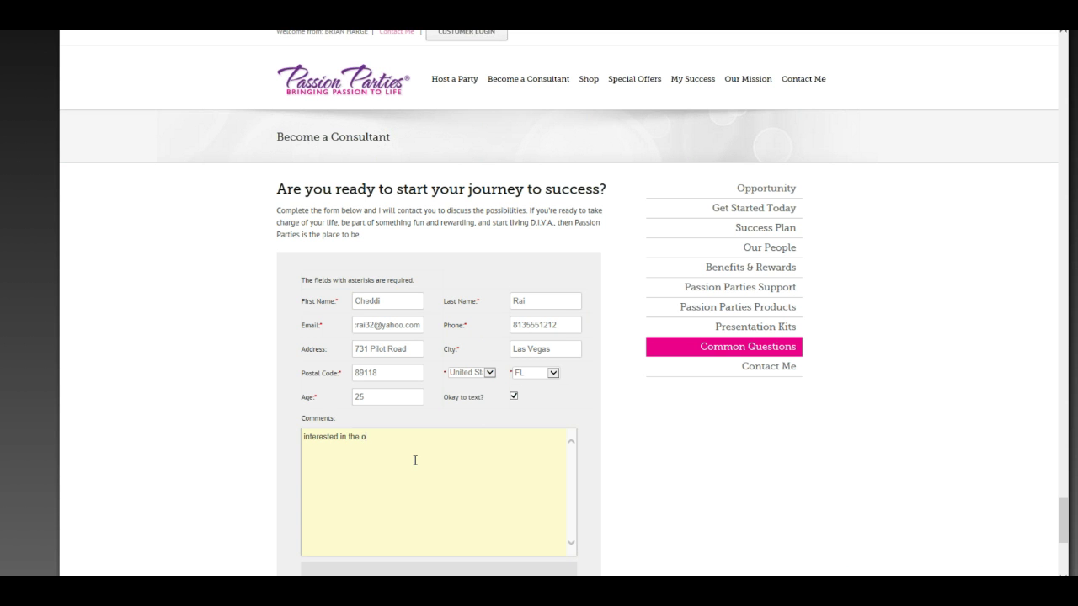
text(pportunity)
Answer 3 plus 4 with 7 and submit the consultant request
scroll(414, 461, down, 4)
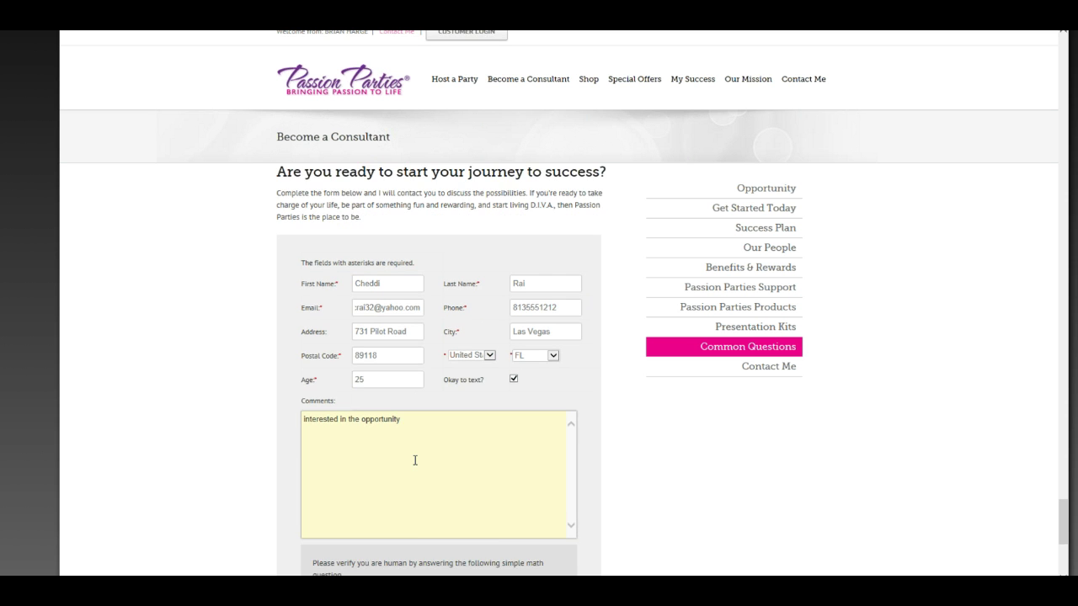
click(323, 298)
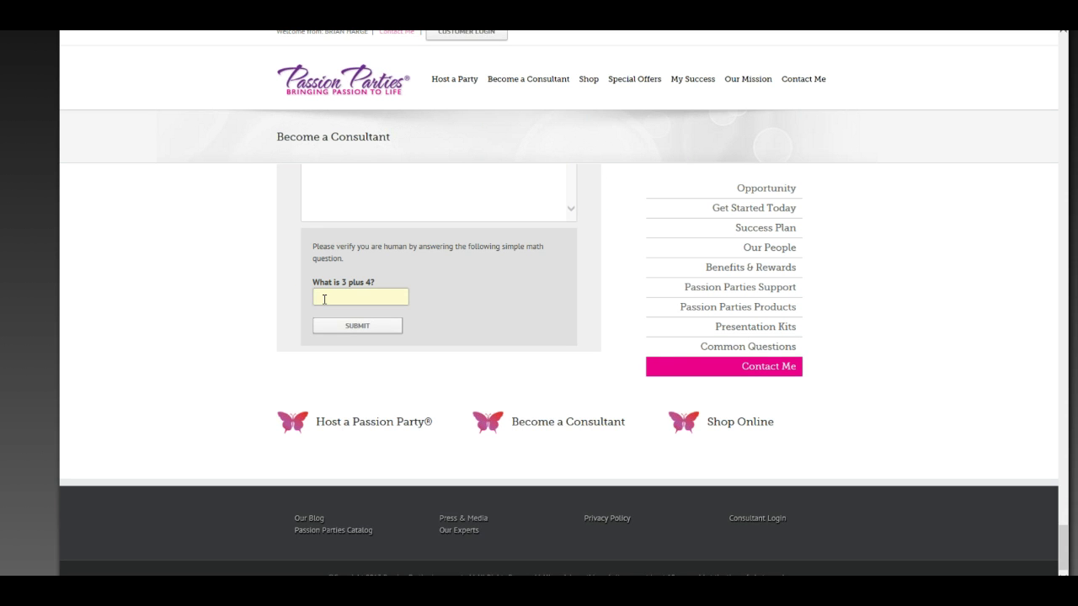
text(7)
click(344, 326)
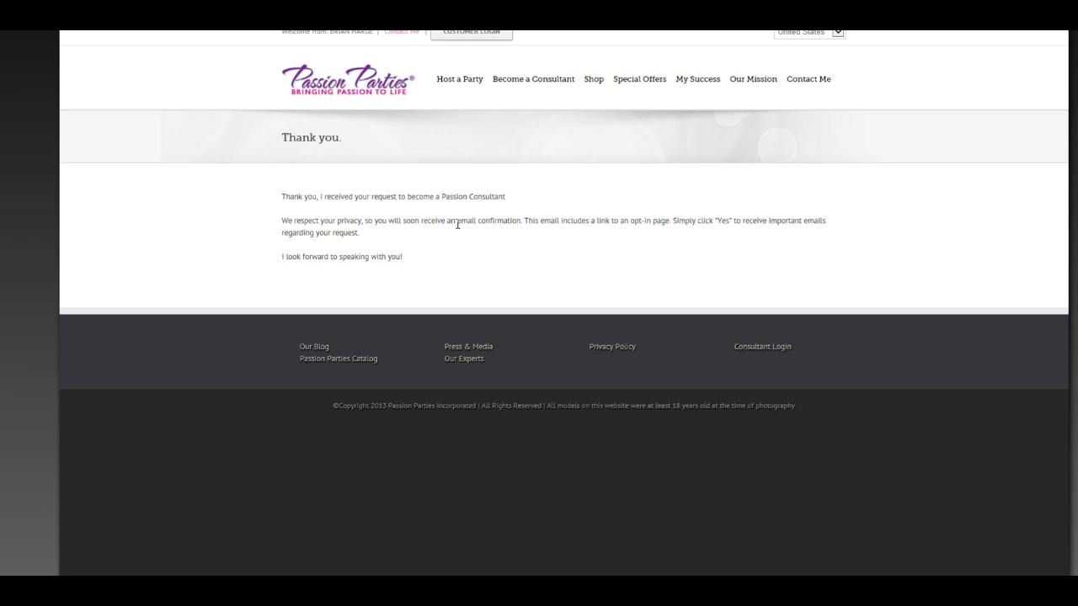
Go to the Contact Me page, scroll to its form and focus the First Name field
click(821, 81)
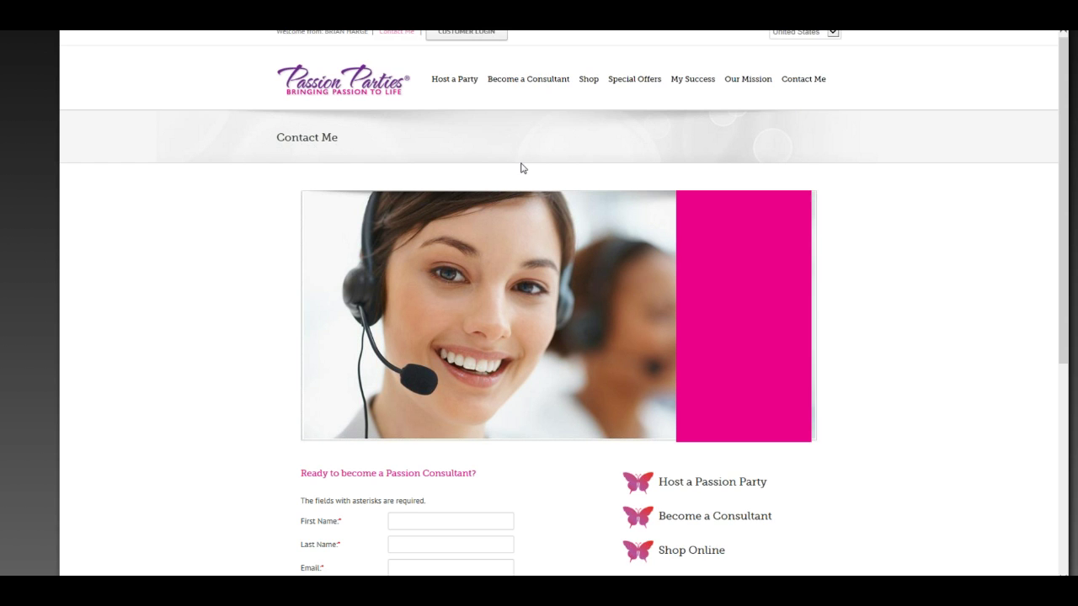
scroll(521, 169, down, 3)
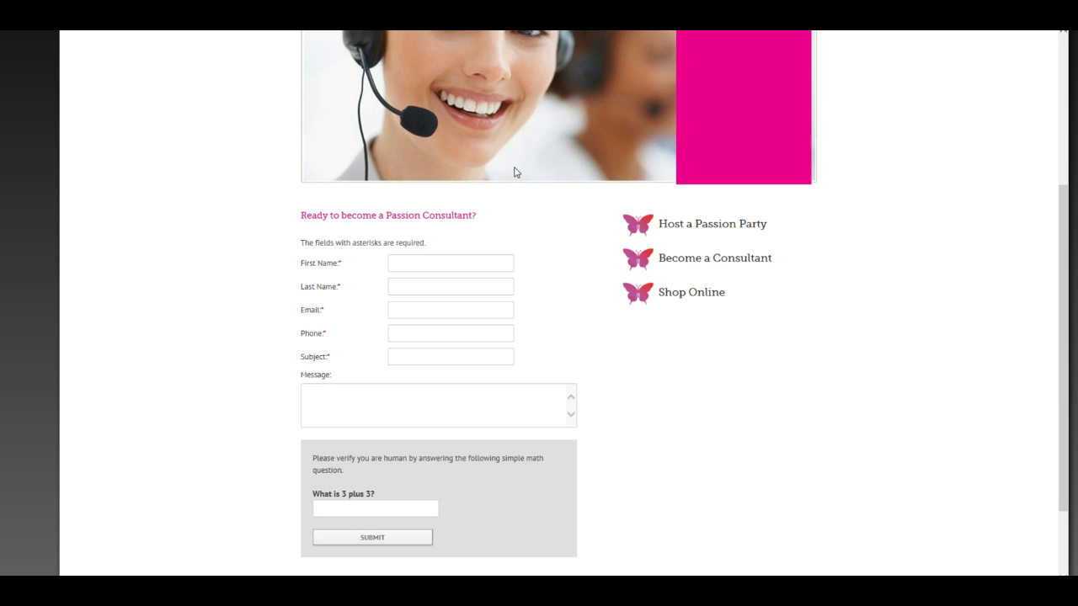
click(406, 264)
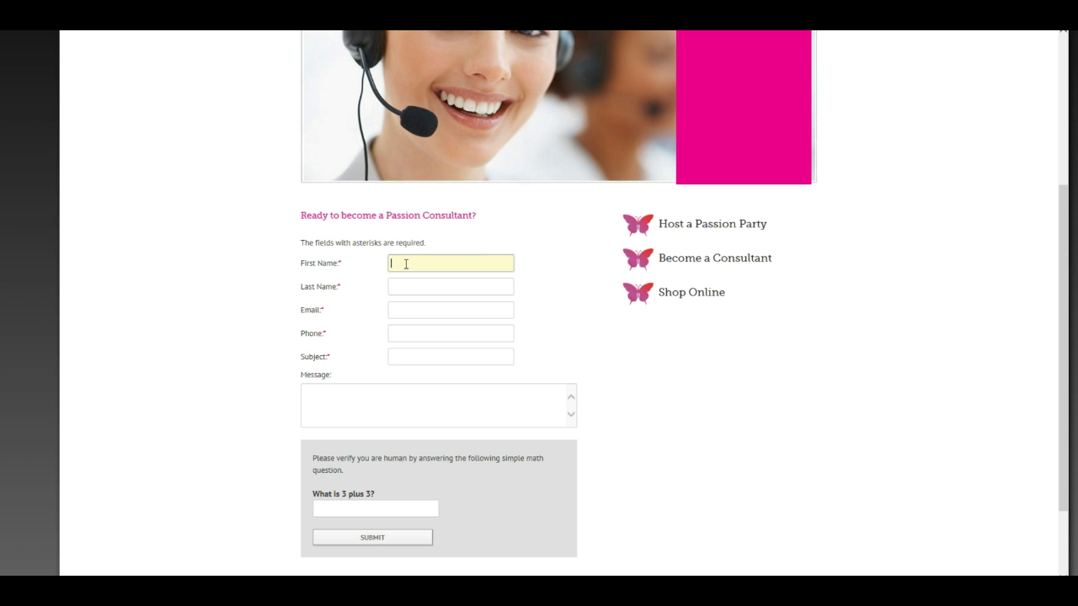
Enter the lead's name, e-mail and phone, subject 'Test' and message 'need more information on Romanta Therapy'
key(Tab)
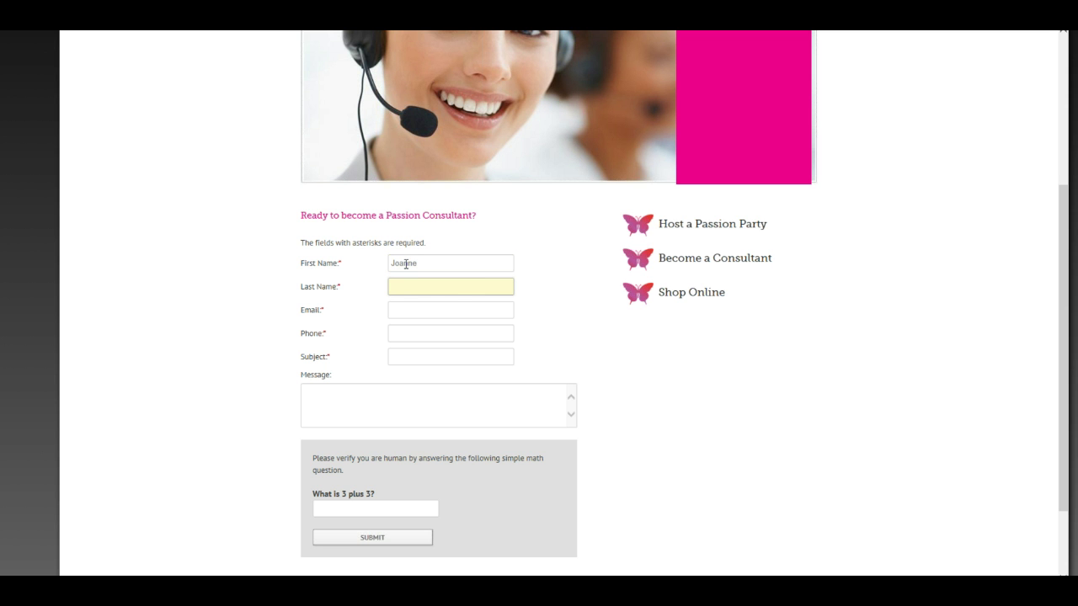
key(Tab)
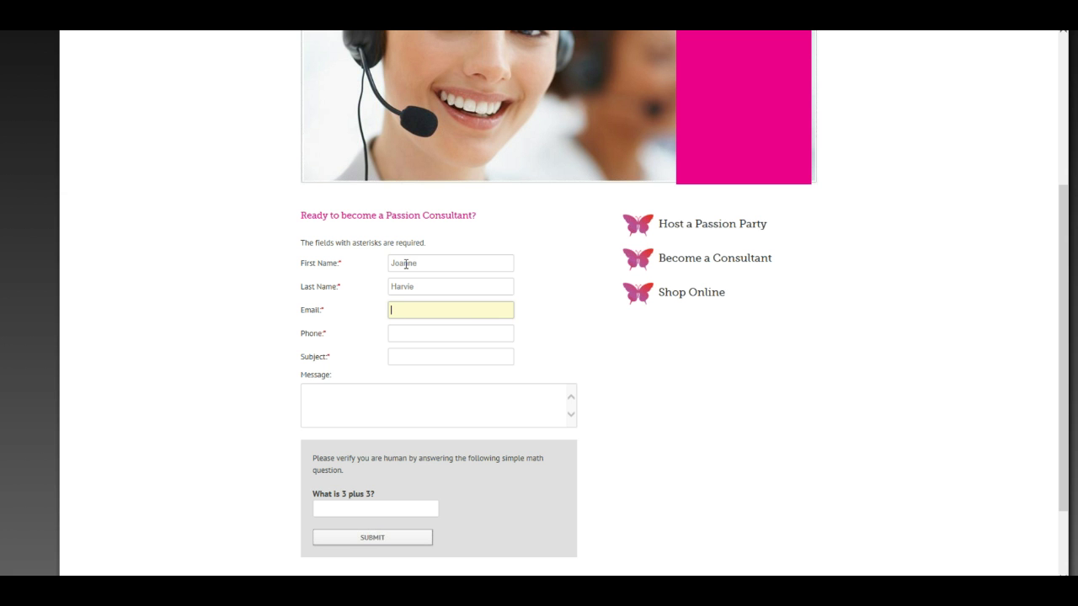
key(Tab)
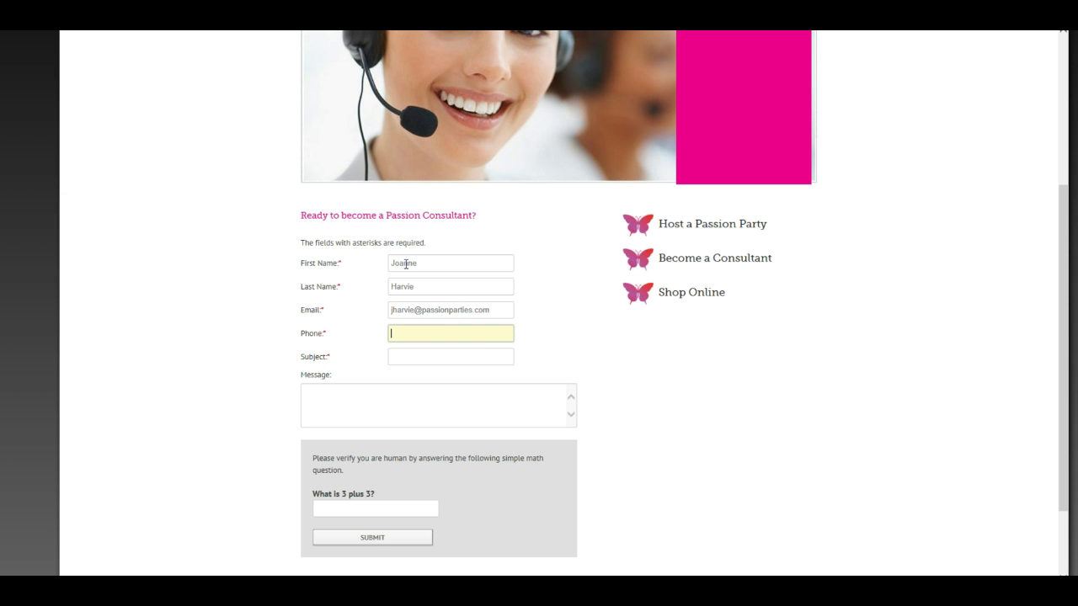
text(8135551212)
key(Tab)
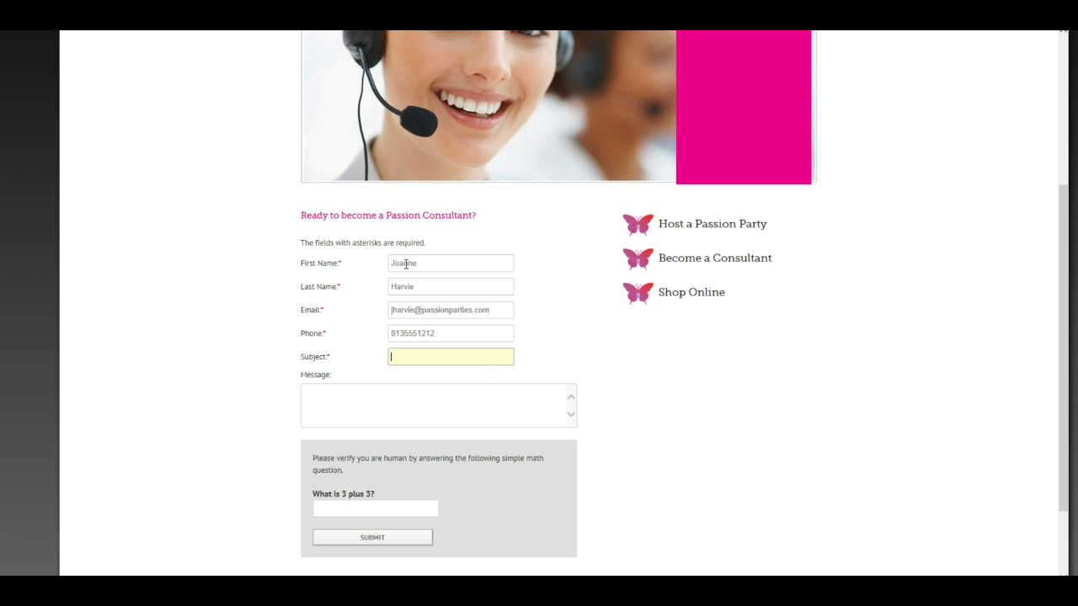
text(Test)
key(Tab)
text(need)
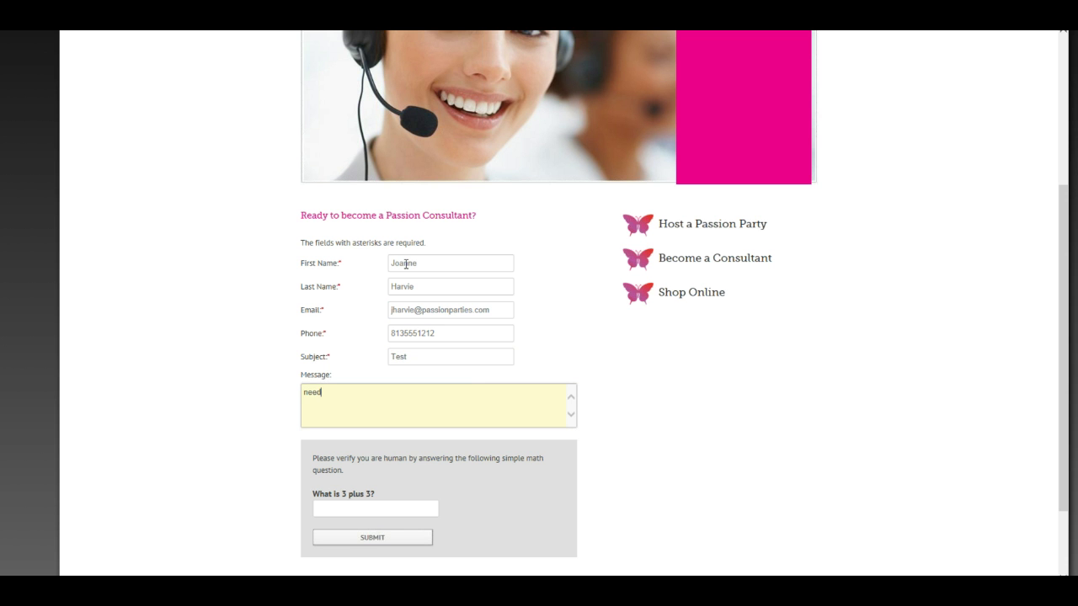
text( more information on Romanta Thera)
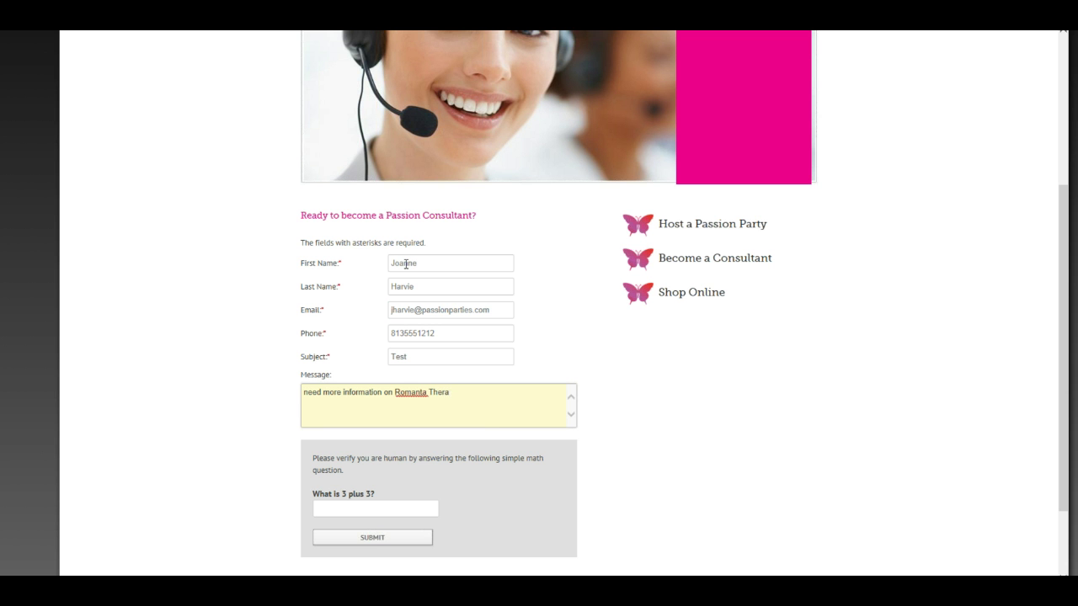
text(py.)
Answer 3 plus 3 with 6 and submit the Contact Me form
click(363, 504)
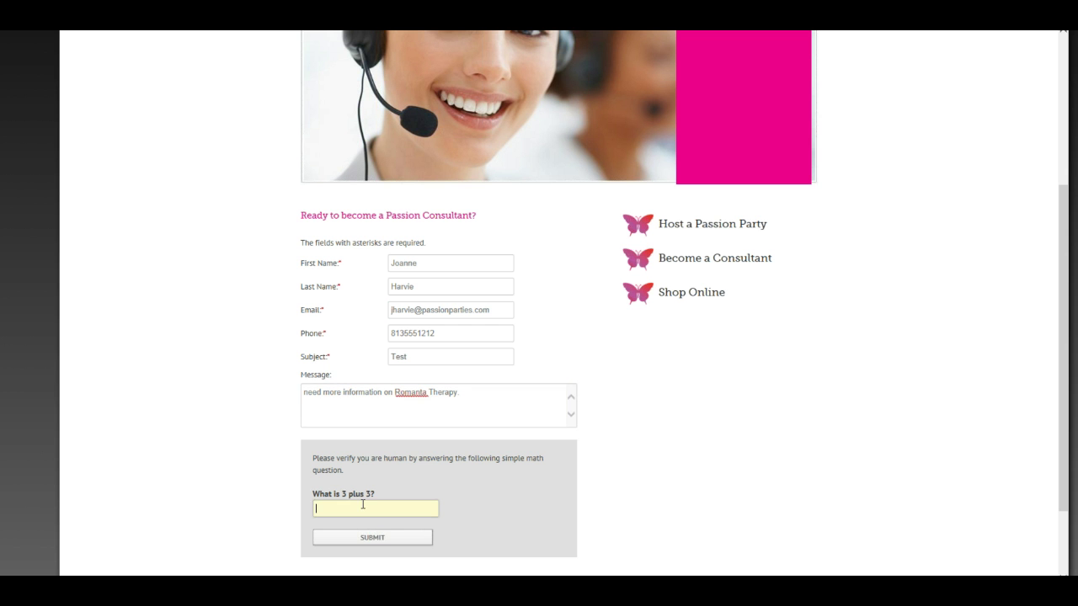
text(6)
click(370, 487)
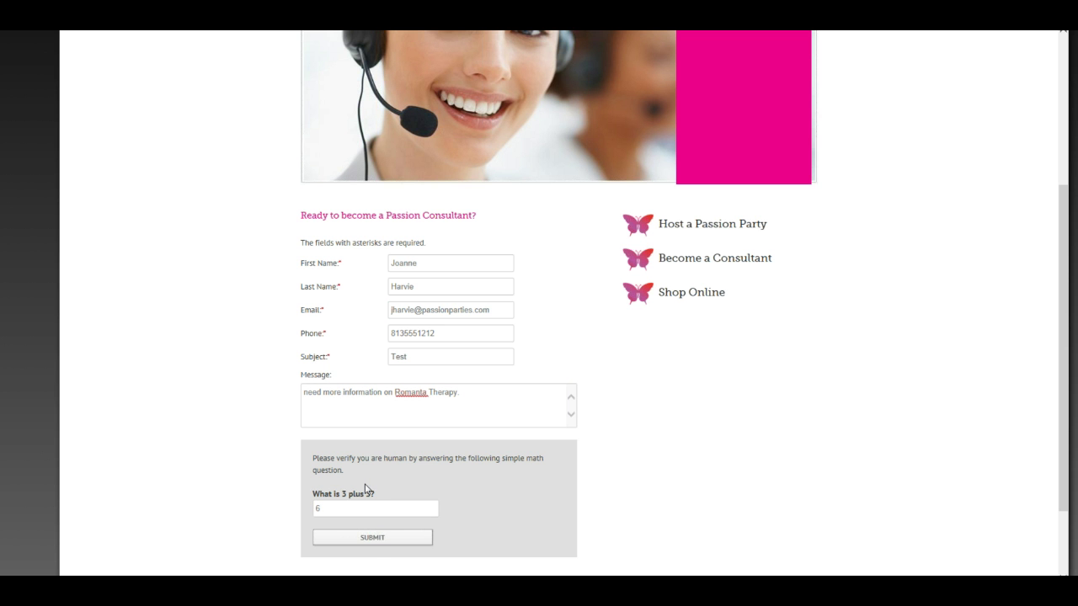
click(373, 543)
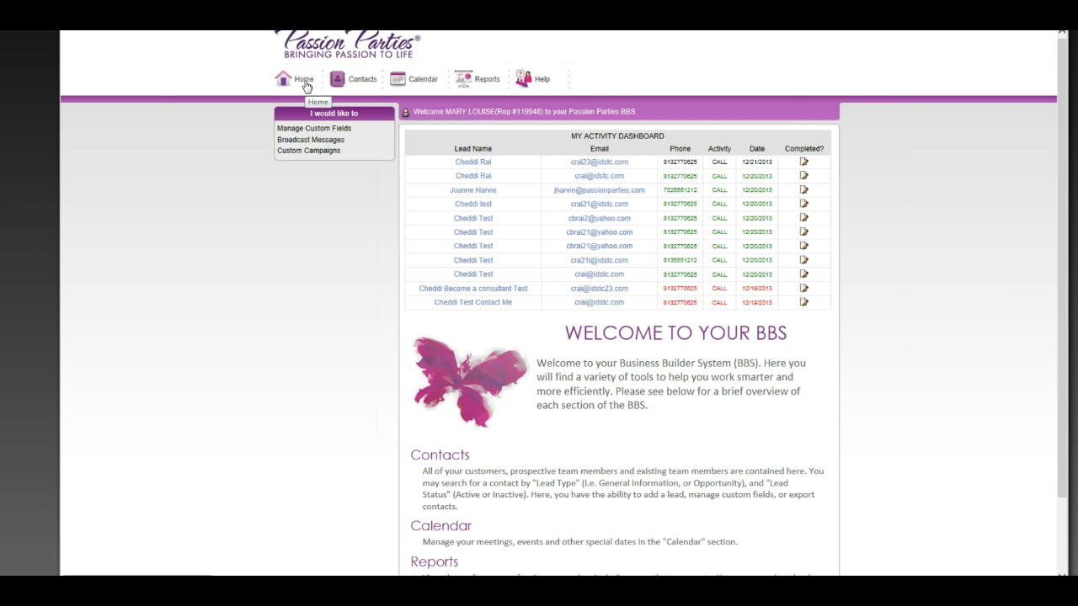
From the es100 home page, open the BBS Login link to show the My BBS activity dashboard in a new tab
click(304, 82)
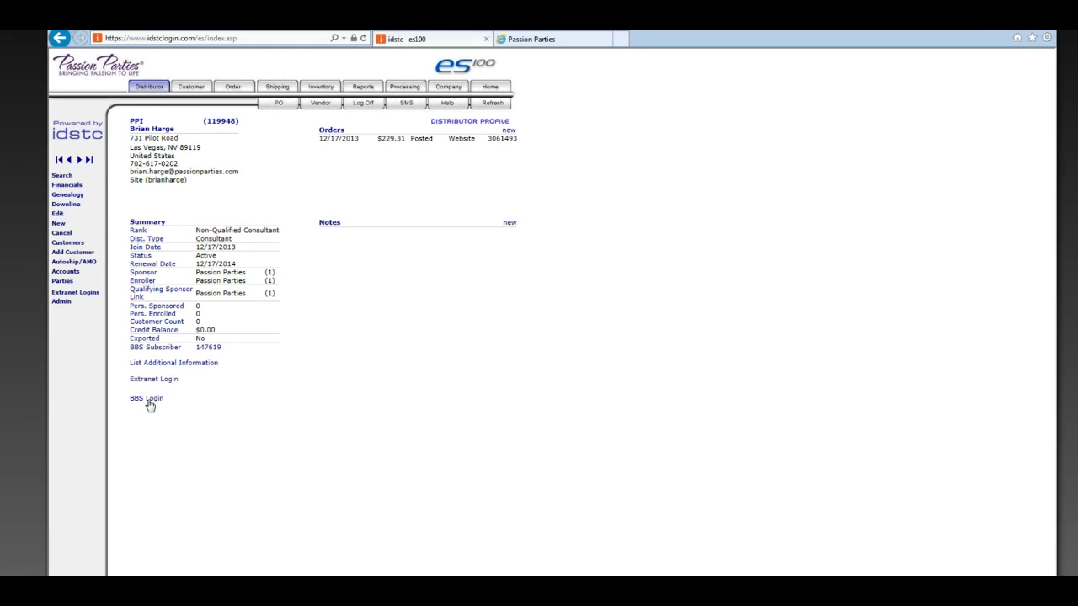
click(148, 402)
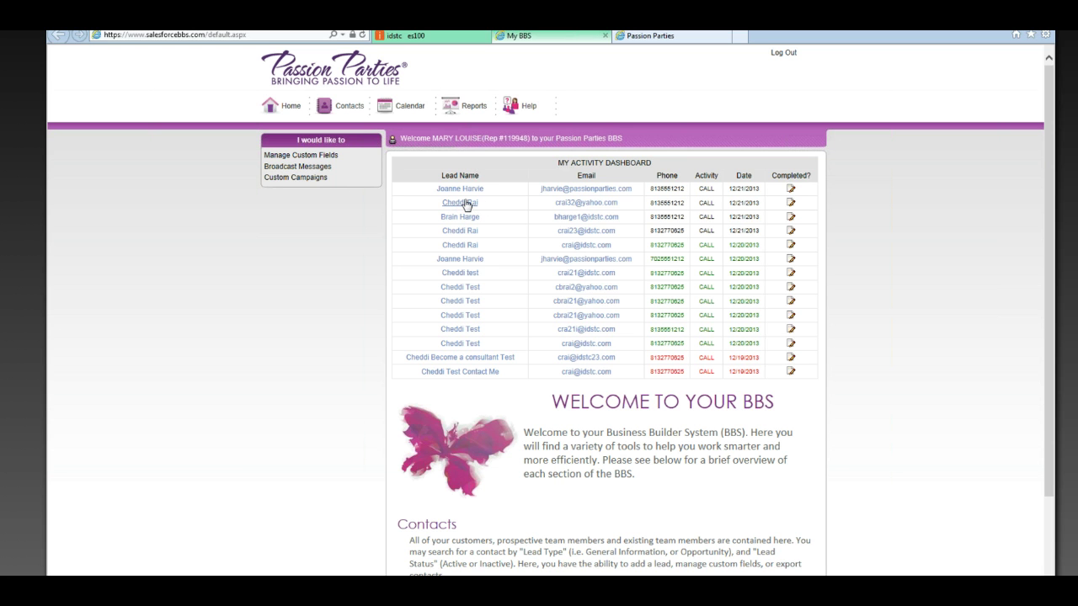
Open the EditLead record of the second test lead in the My Activity Dashboard
click(466, 205)
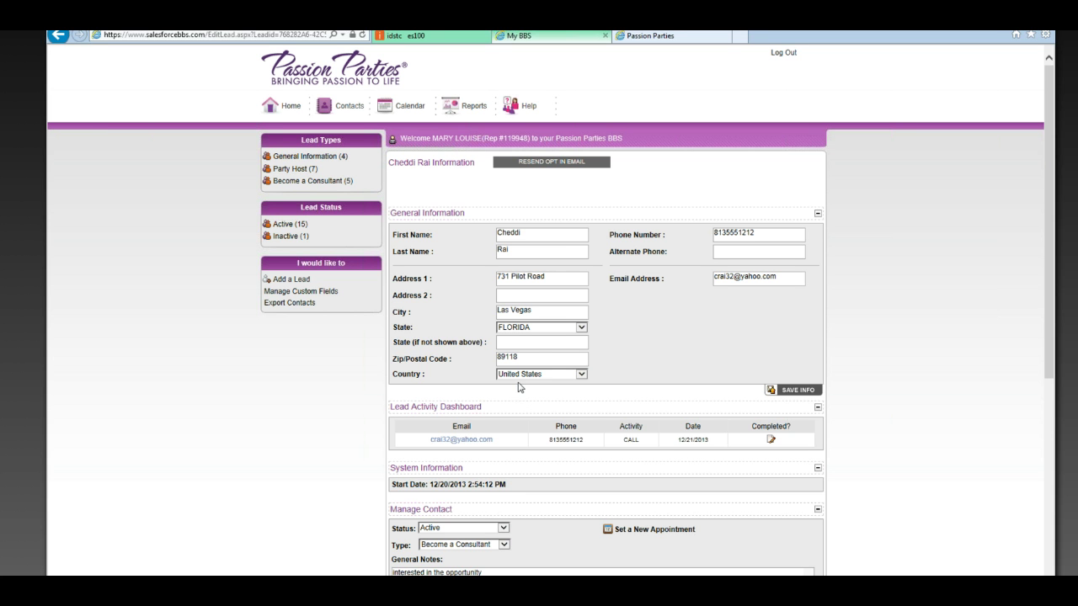
scroll(518, 388, down, 3)
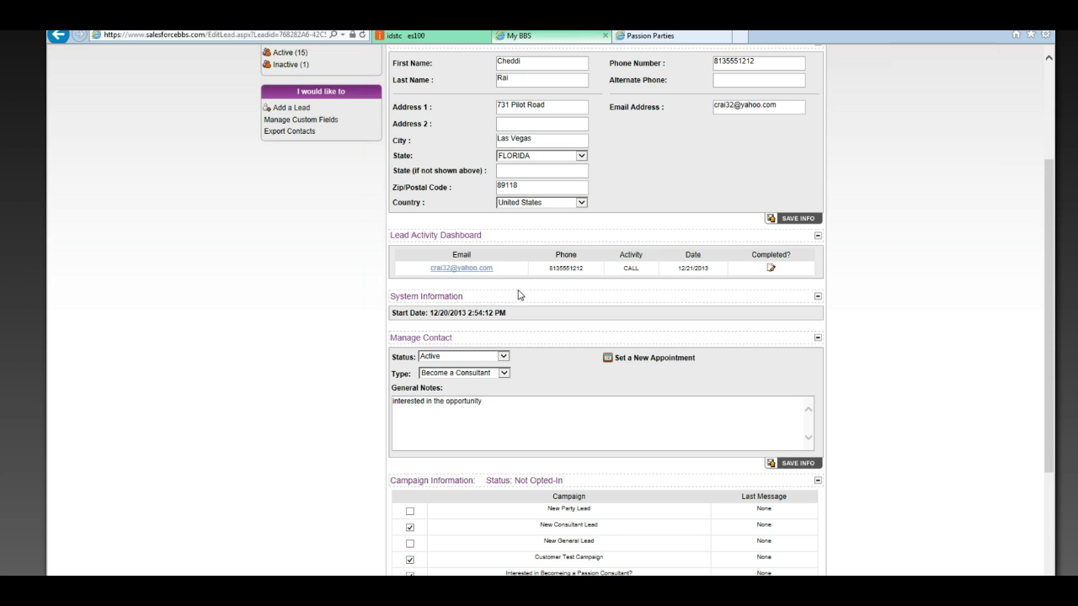
scroll(516, 298, down, 2)
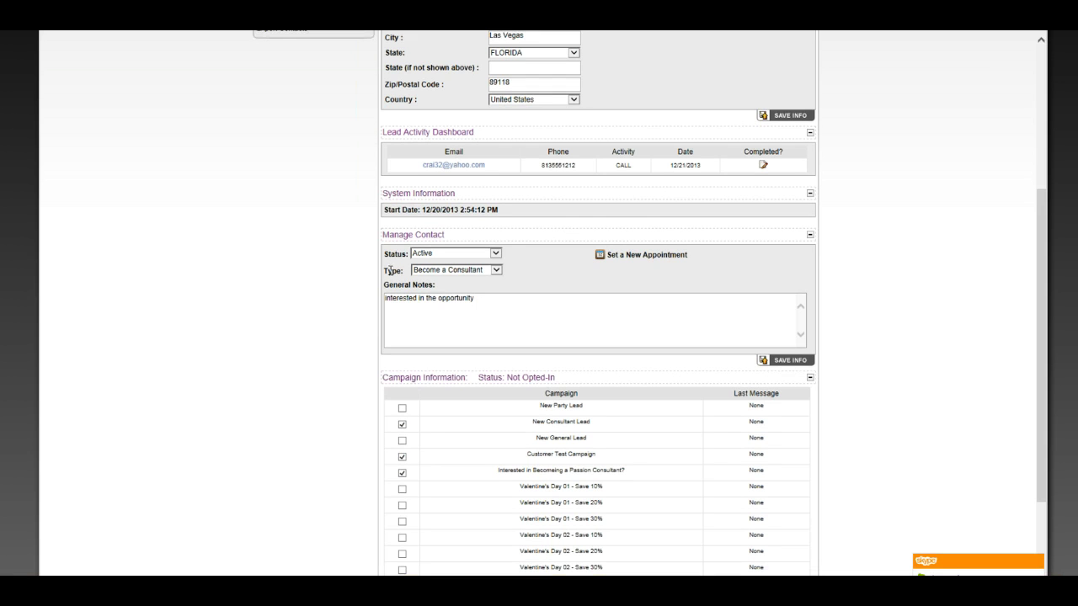
click(437, 270)
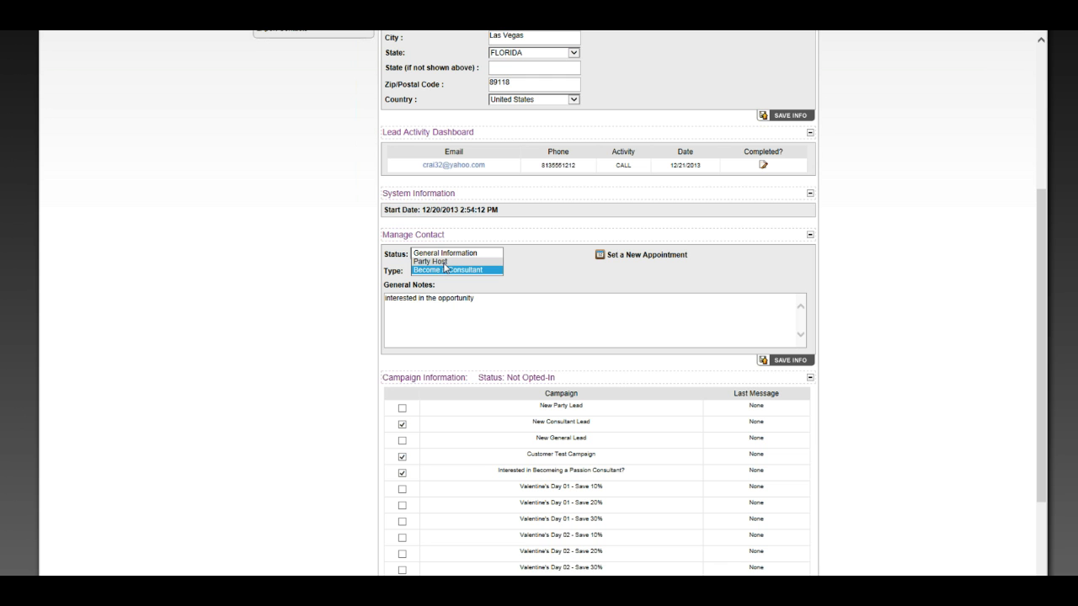
click(444, 270)
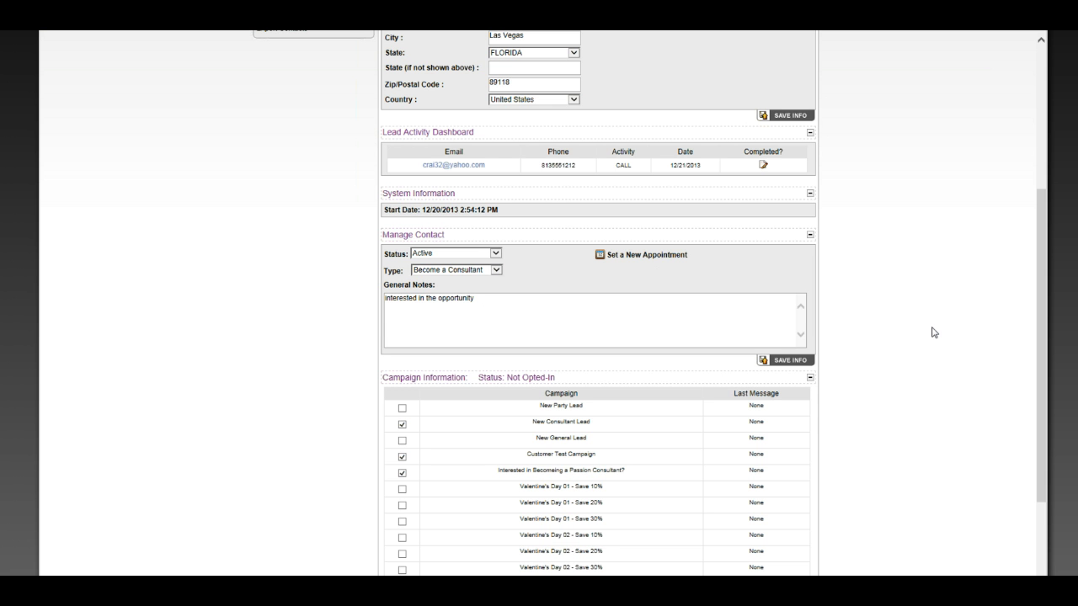
Go from the lead page back to the Home dashboard listing scheduled lead calls
scroll(834, 277, up, 3)
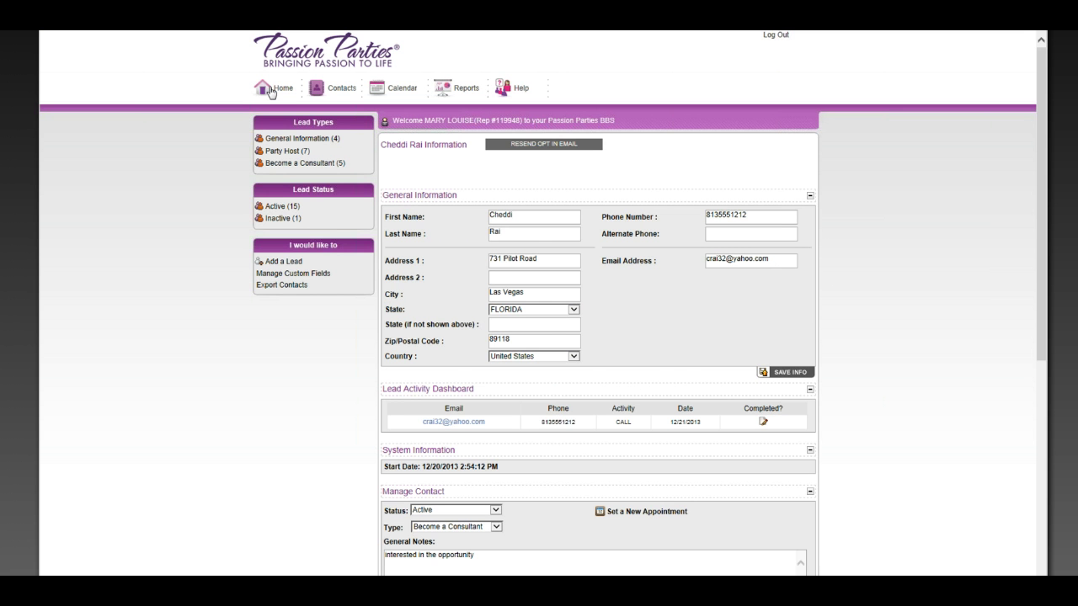
click(270, 89)
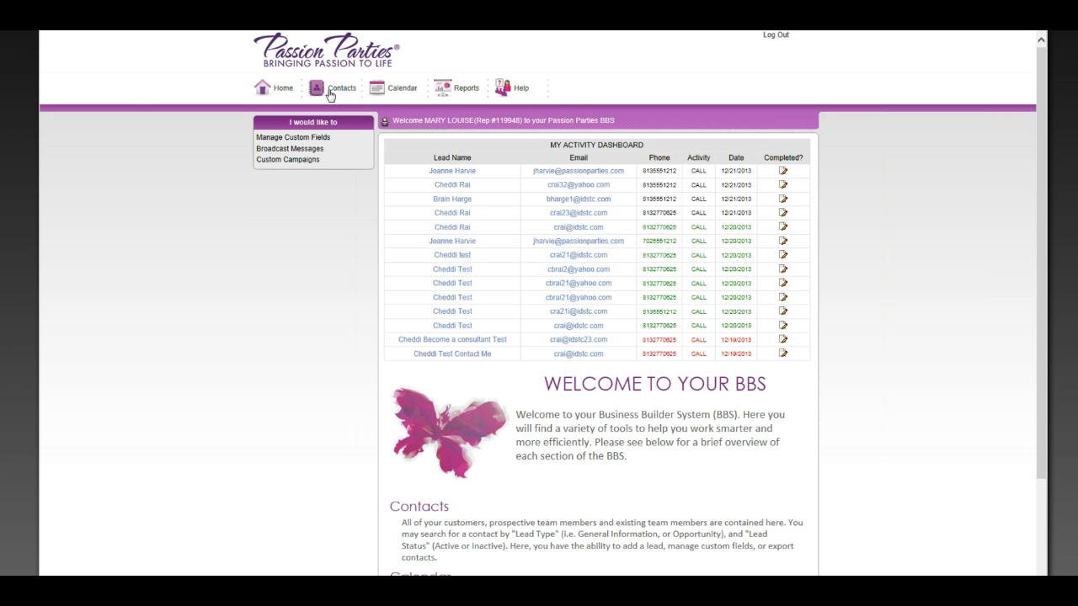
Show the Contacts Leads Manager listing every lead's type, join date, status and notes
click(330, 95)
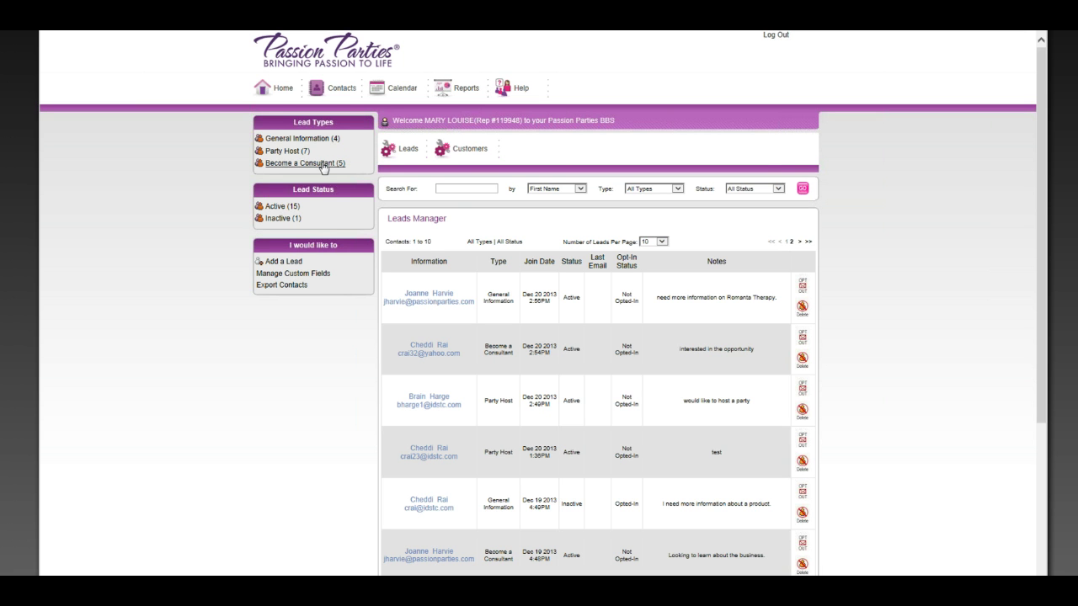
Filter the leads to Become a Consultant, then to Active and to Inactive status
click(323, 168)
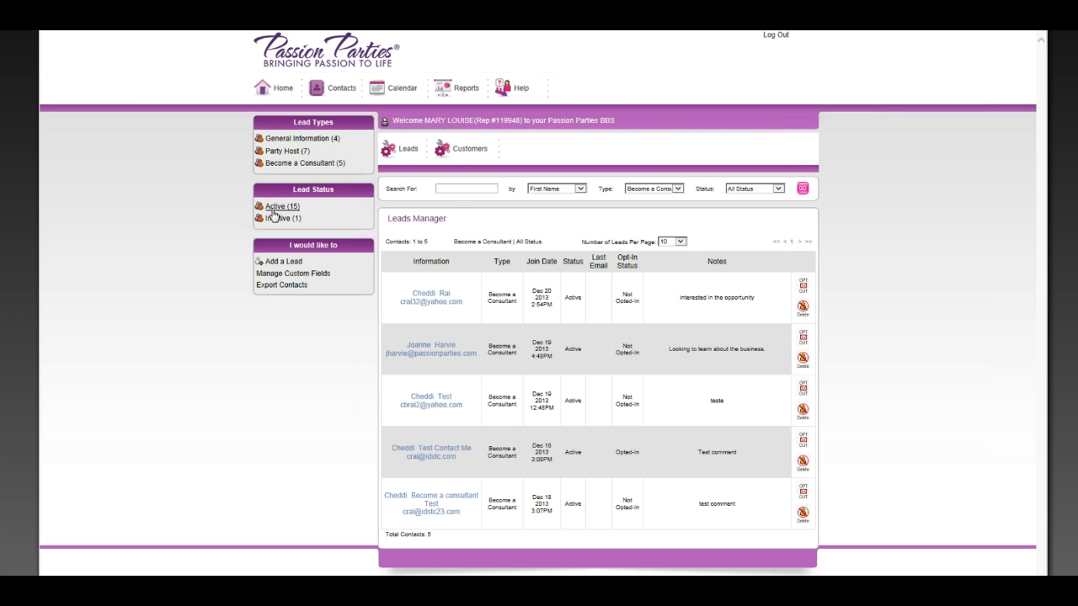
click(273, 215)
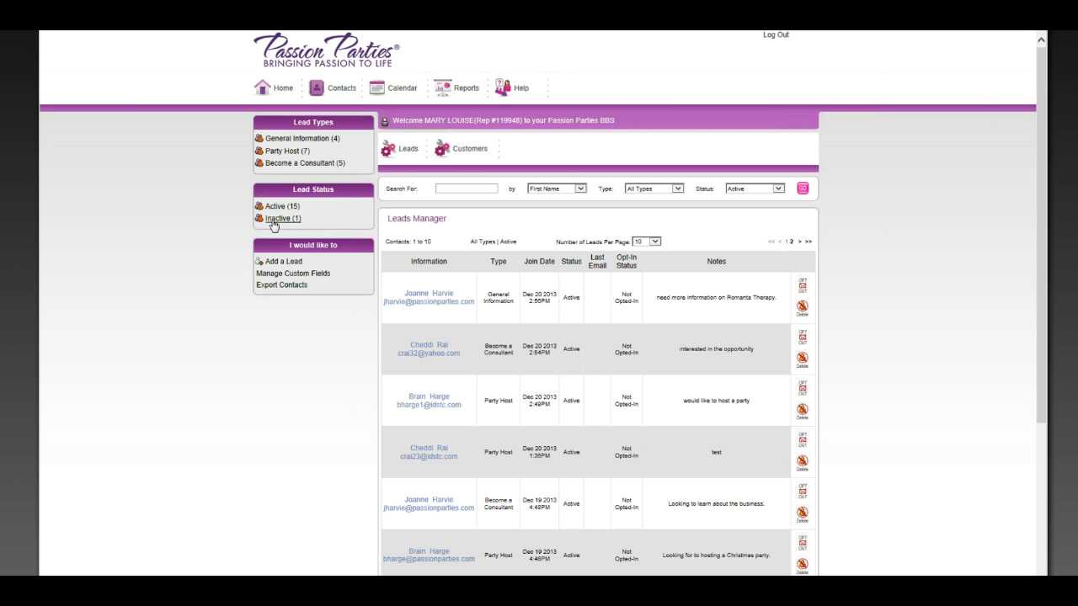
click(281, 224)
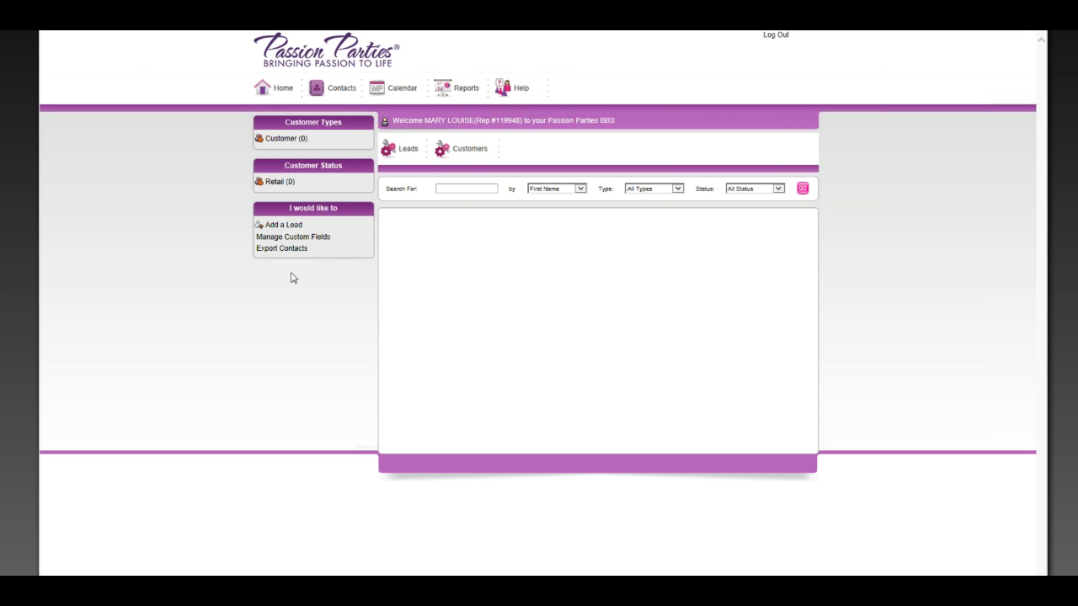
Bring up the blank Add a Lead form with personal, system and disclaimer sections
click(292, 227)
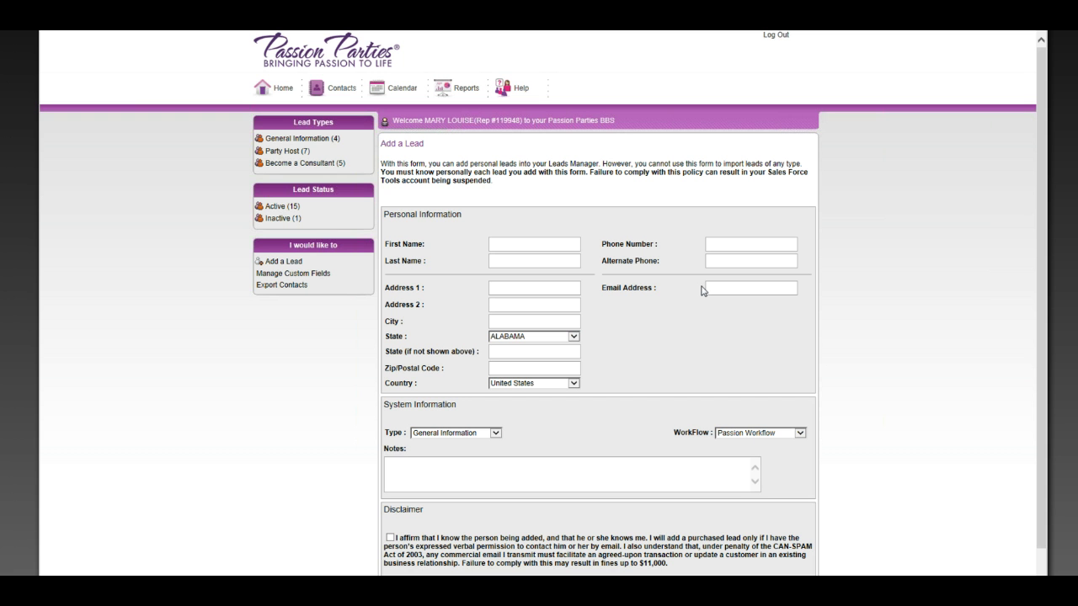
Show the empty Custom Field Creation/Modification page from the Manage Custom Fields menu
click(308, 274)
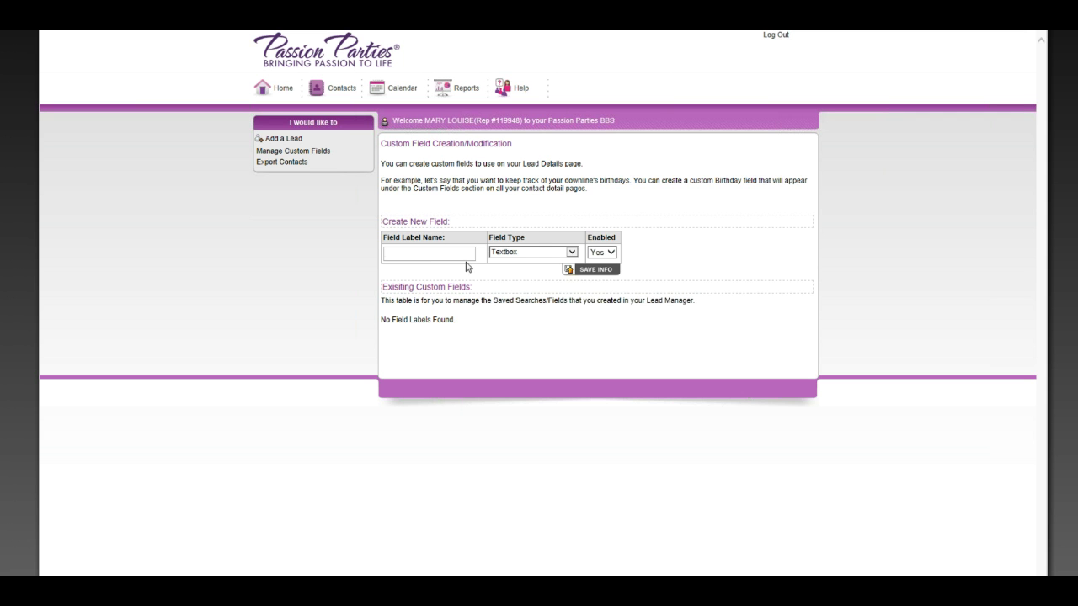
Make the new custom field a DatePicker, then return to the Contacts Leads Manager
click(539, 258)
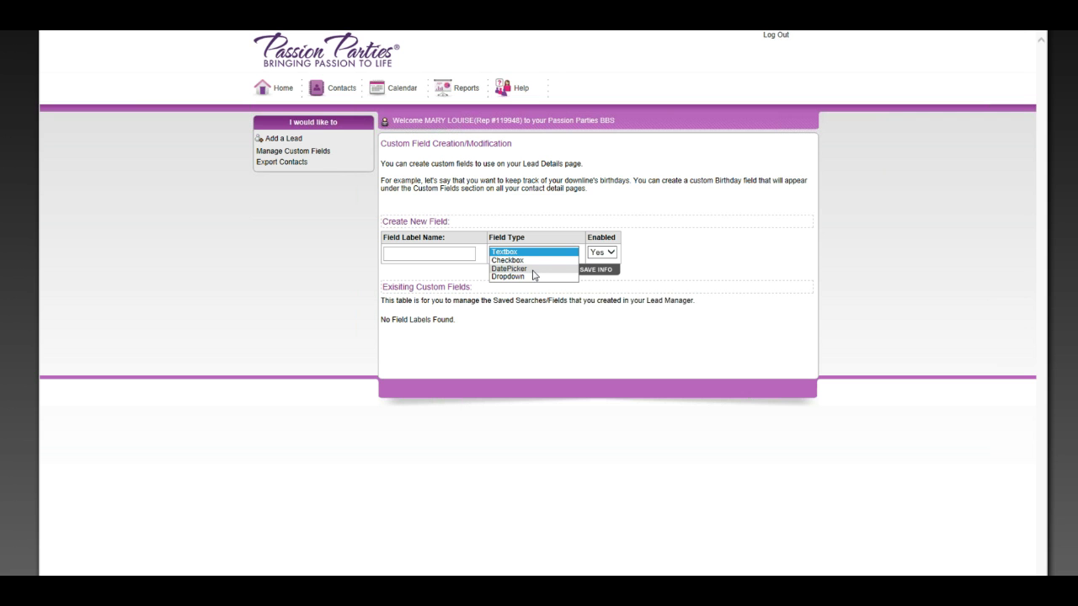
click(533, 269)
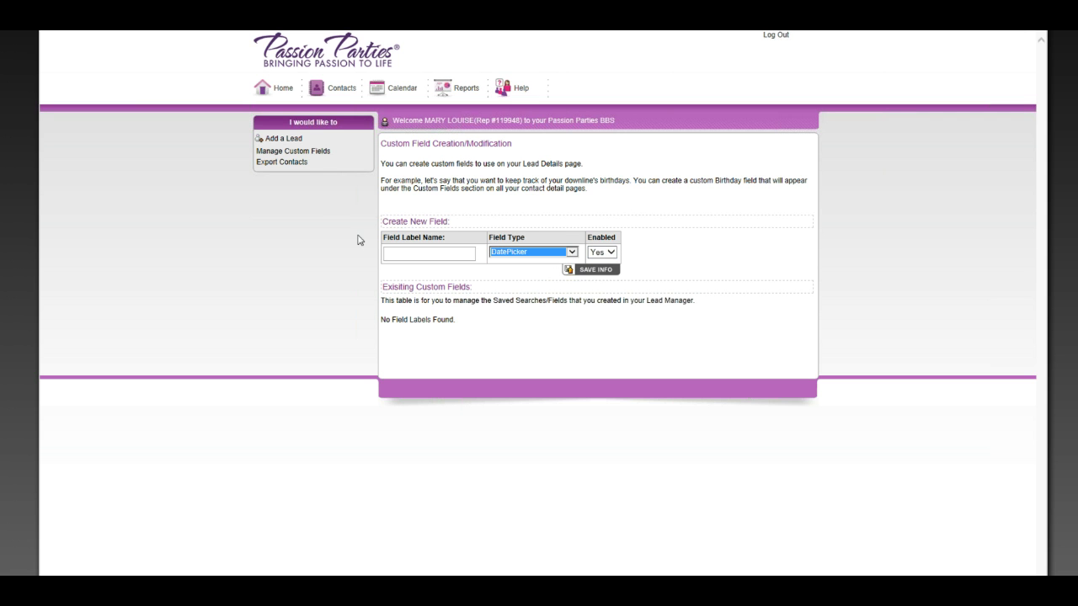
click(335, 95)
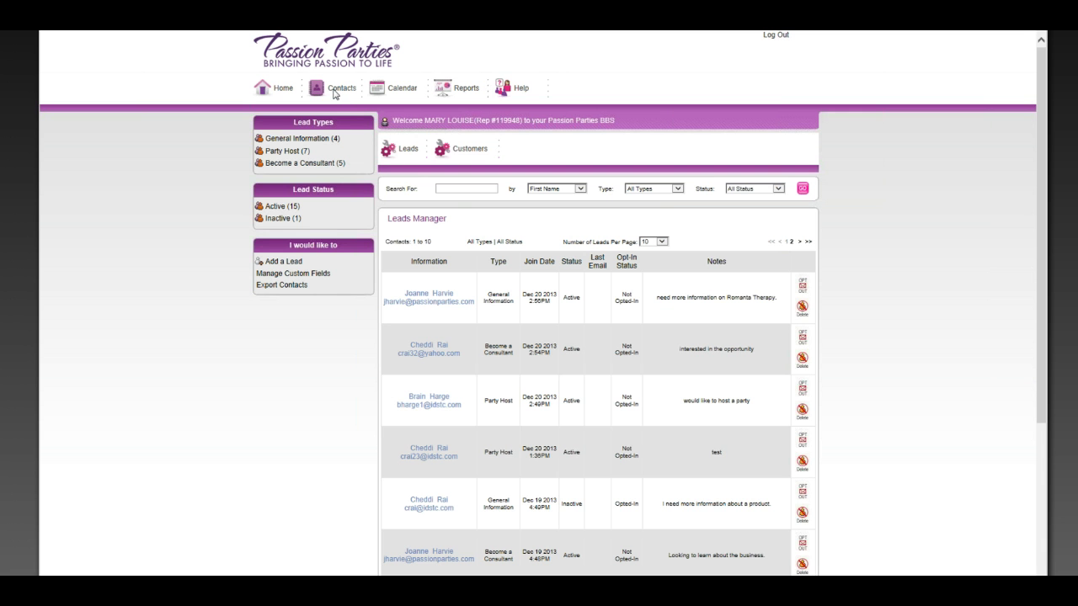
Check the first lead's Party Date calendar under Custom Fields, then export all contacts to a spreadsheet
click(428, 301)
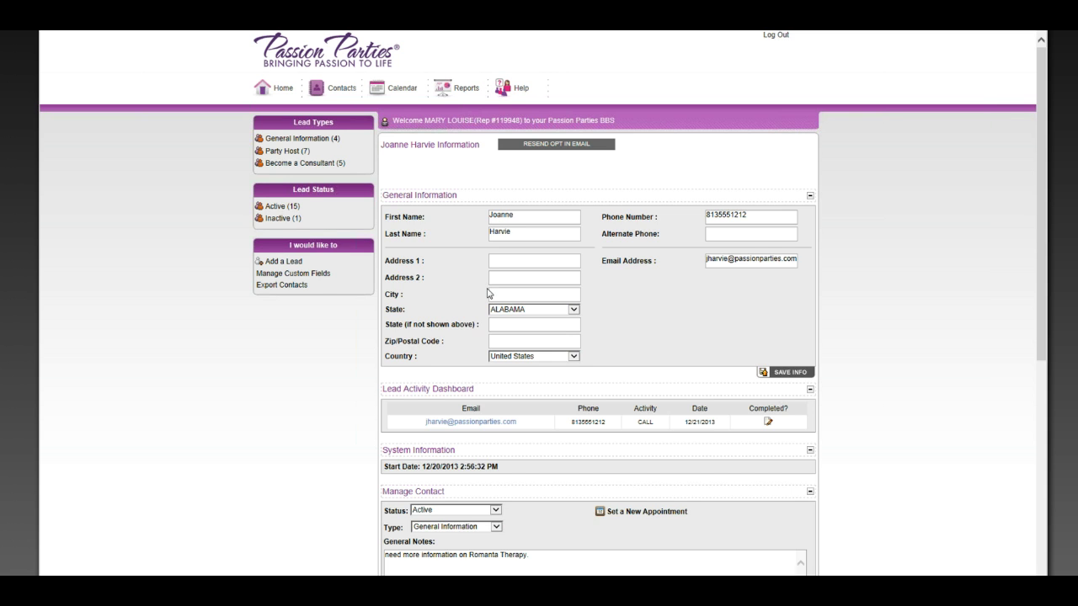
scroll(486, 293, down, 5)
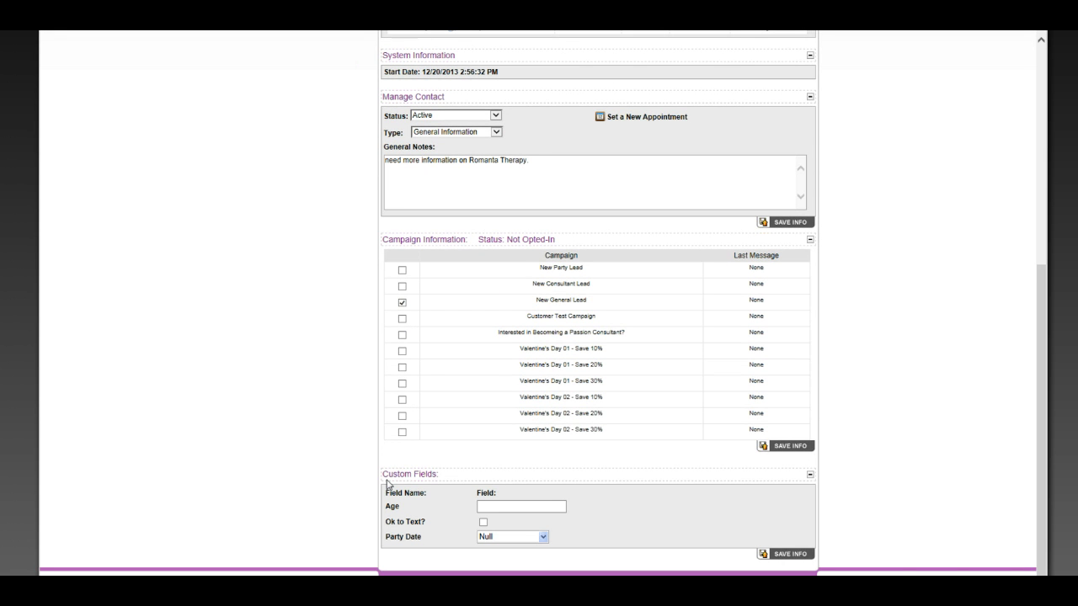
drag(385, 474, 436, 474)
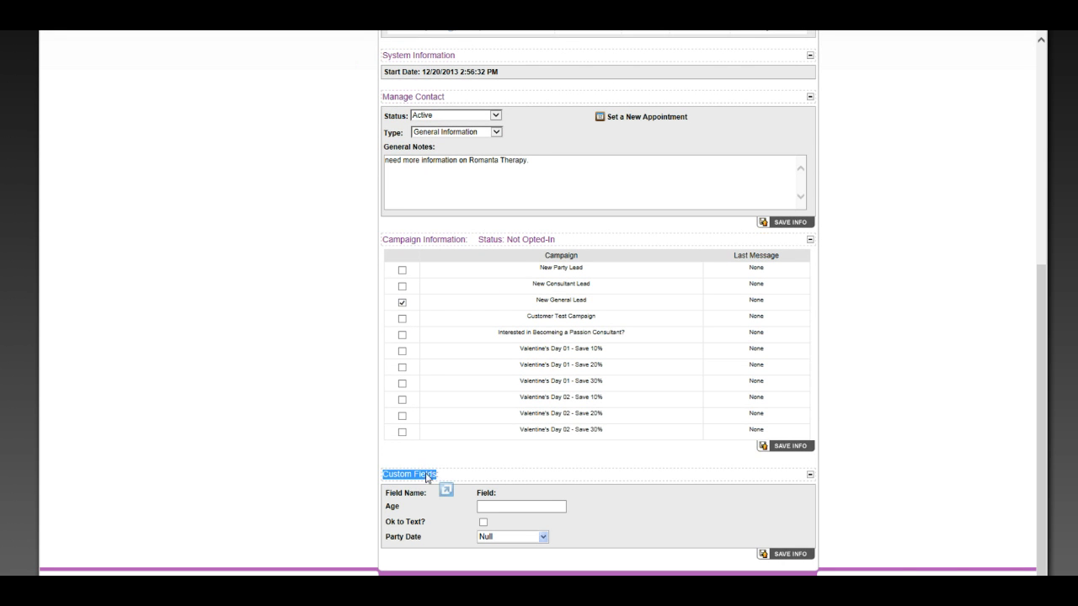
click(543, 538)
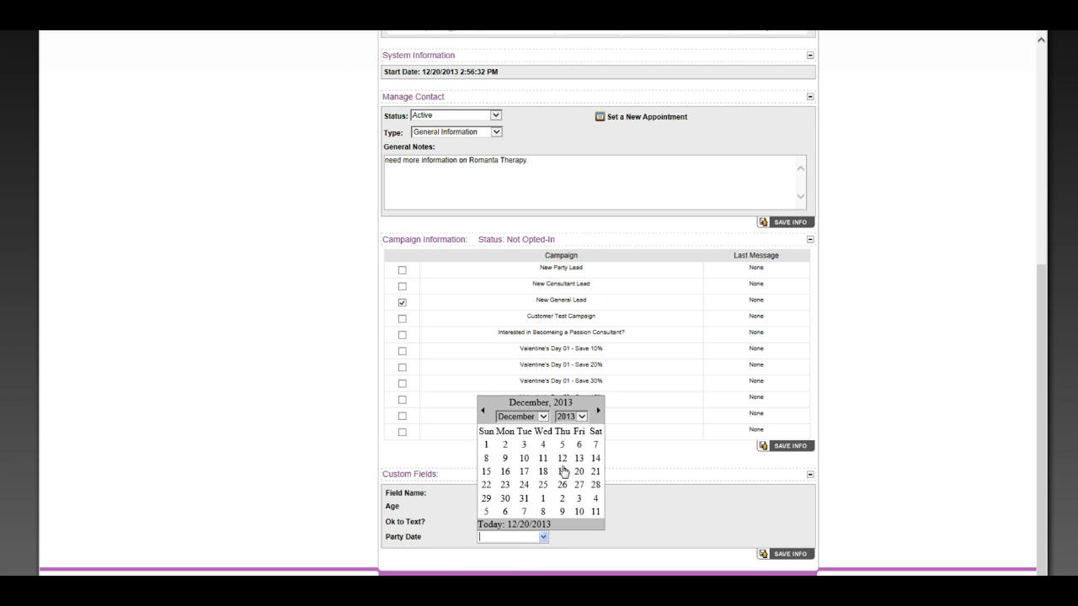
click(636, 516)
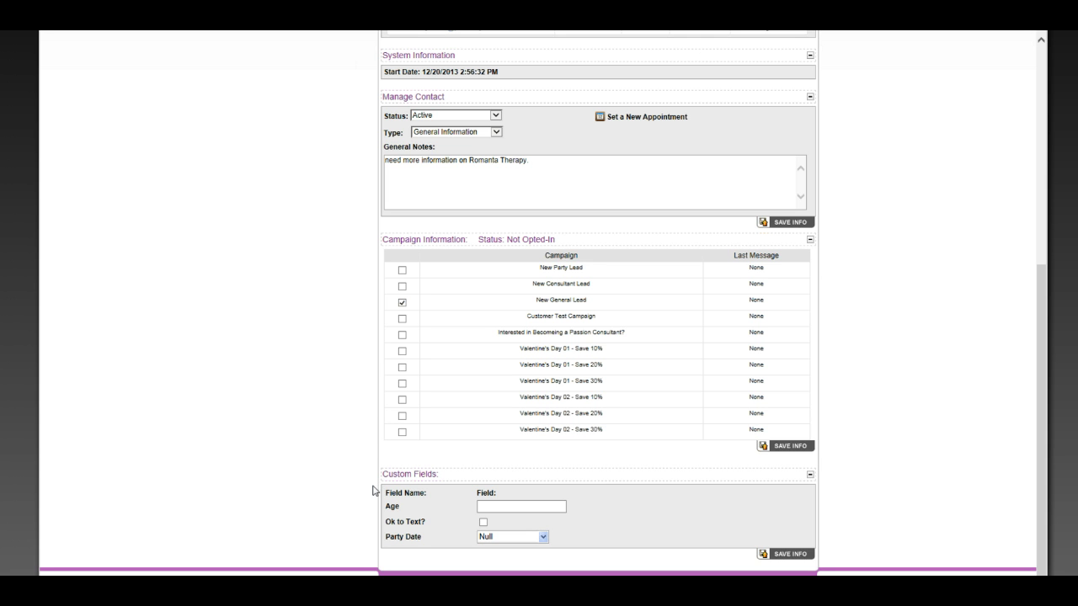
scroll(373, 490, up, 5)
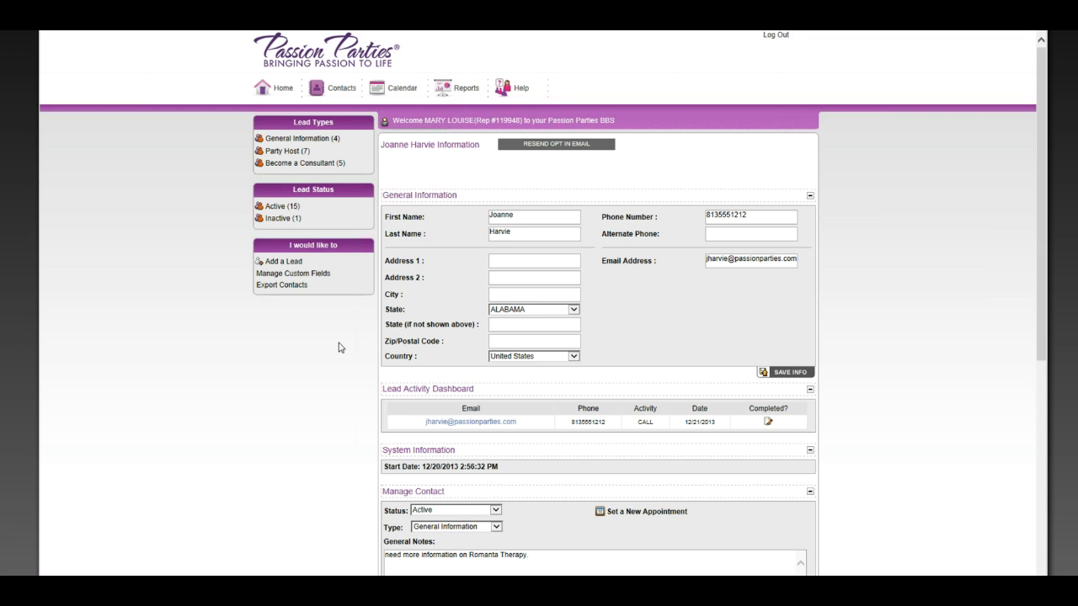
click(293, 292)
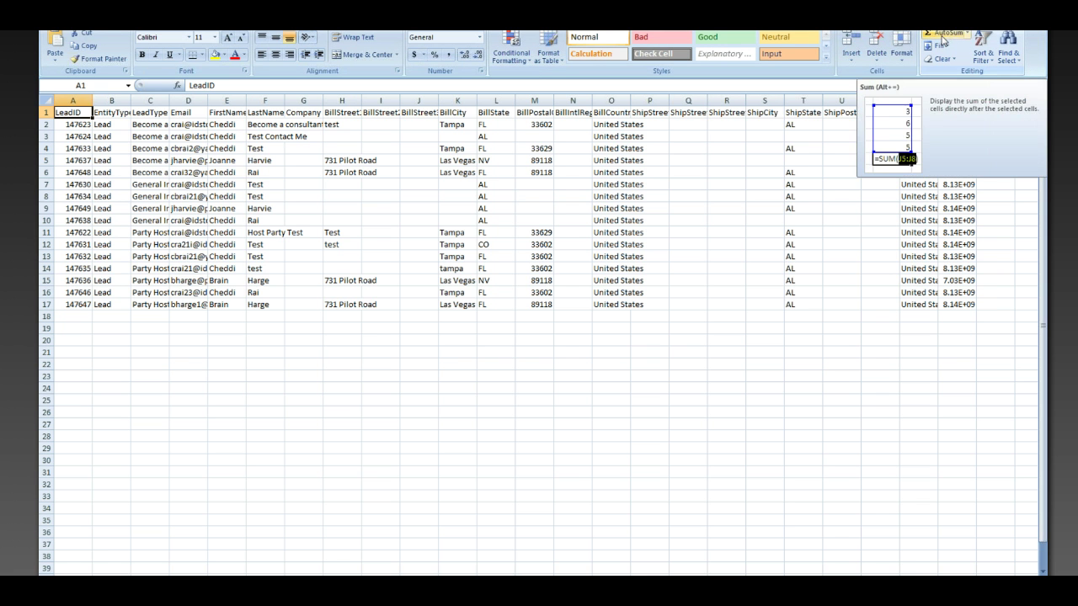
Select cell G8 in Excel, then switch back to the browser showing the lead
click(682, 213)
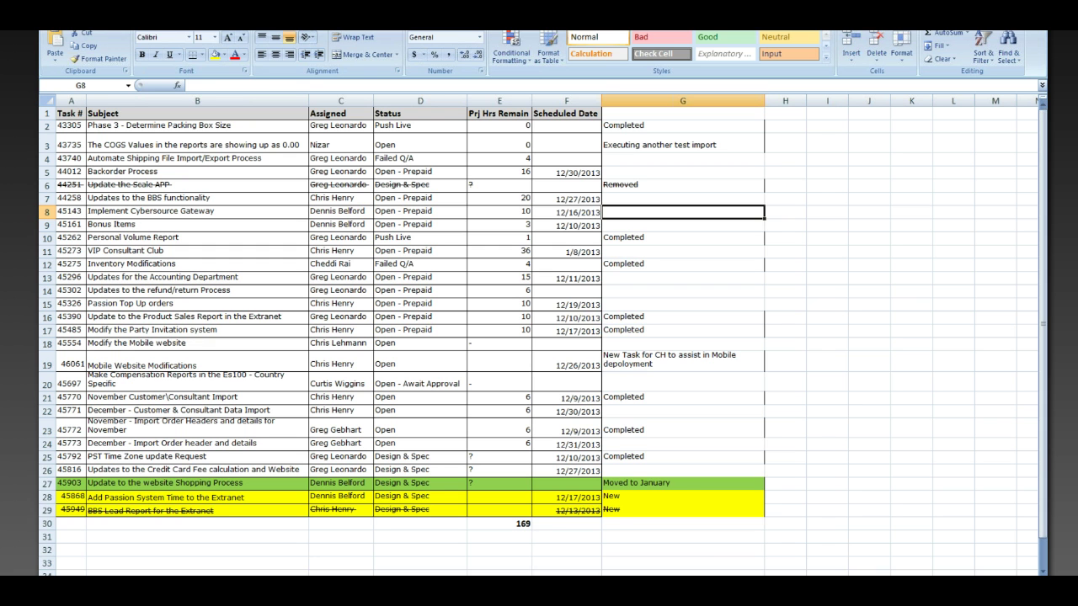
click(130, 567)
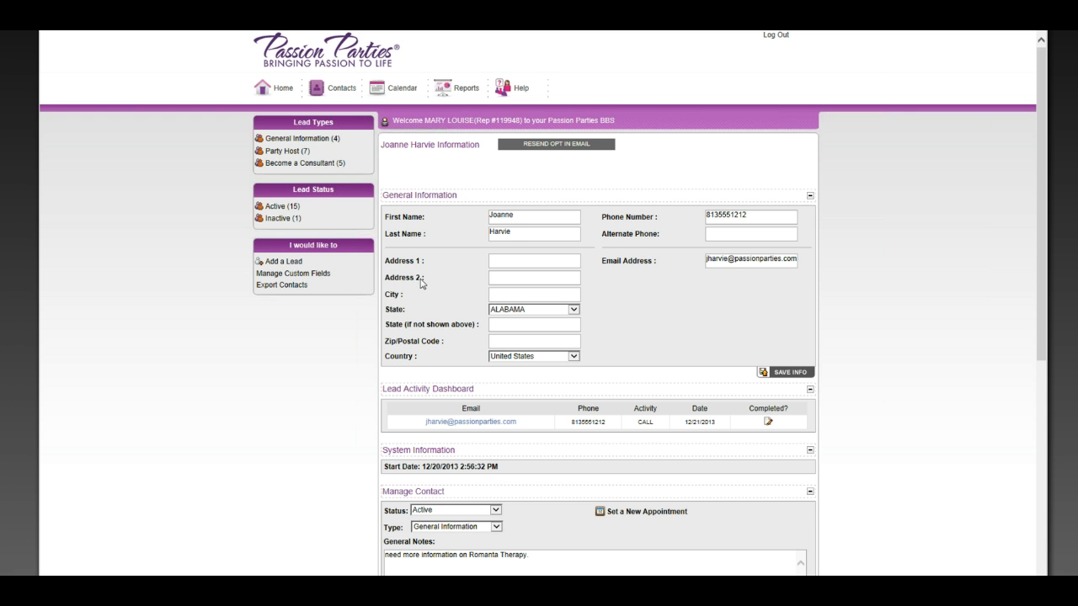
scroll(425, 280, down, 3)
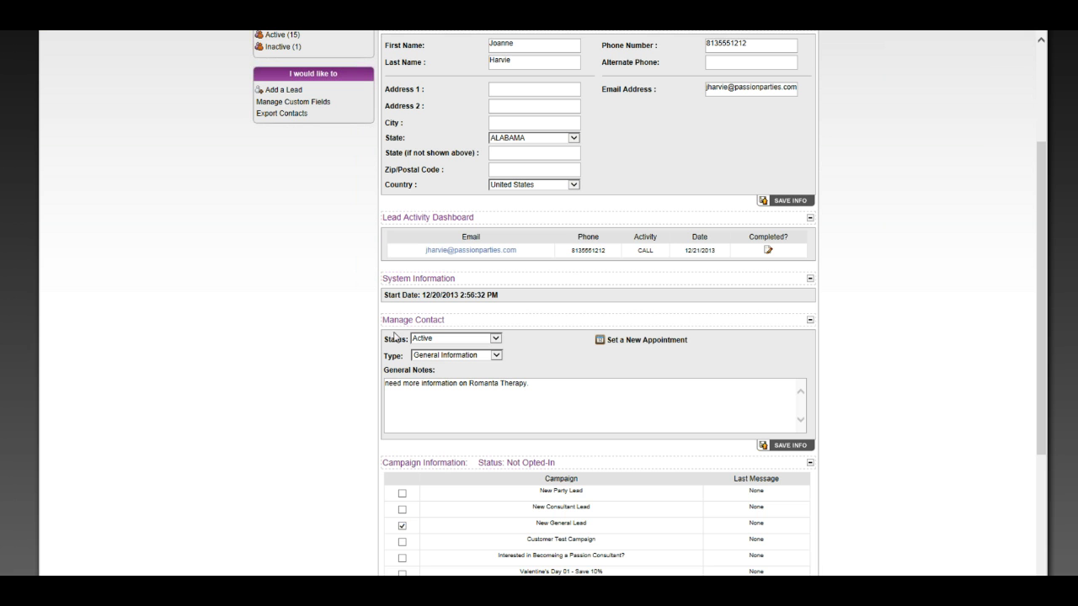
click(621, 341)
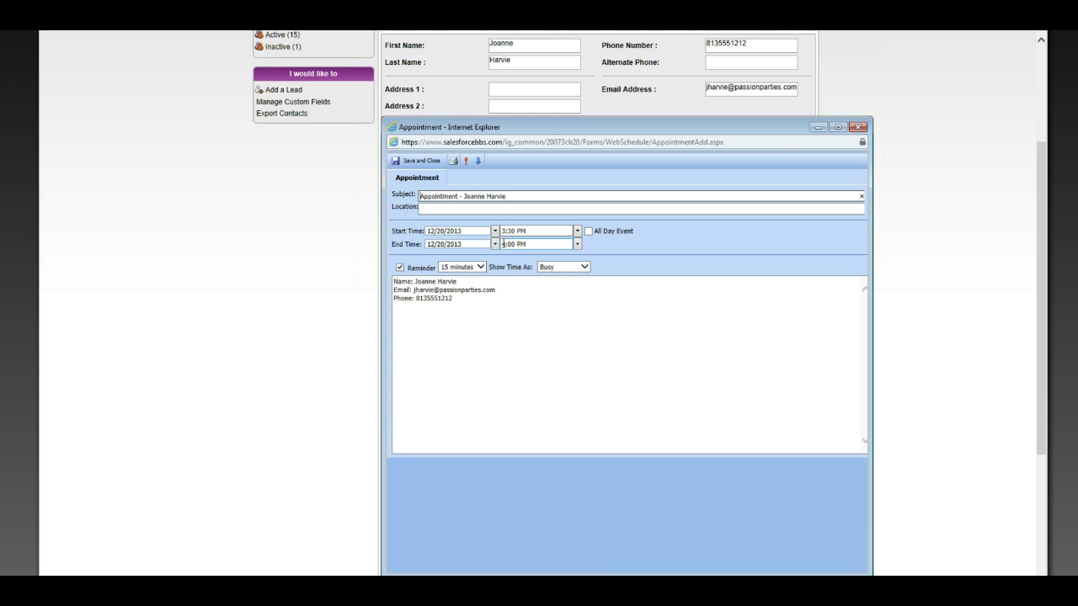
click(856, 128)
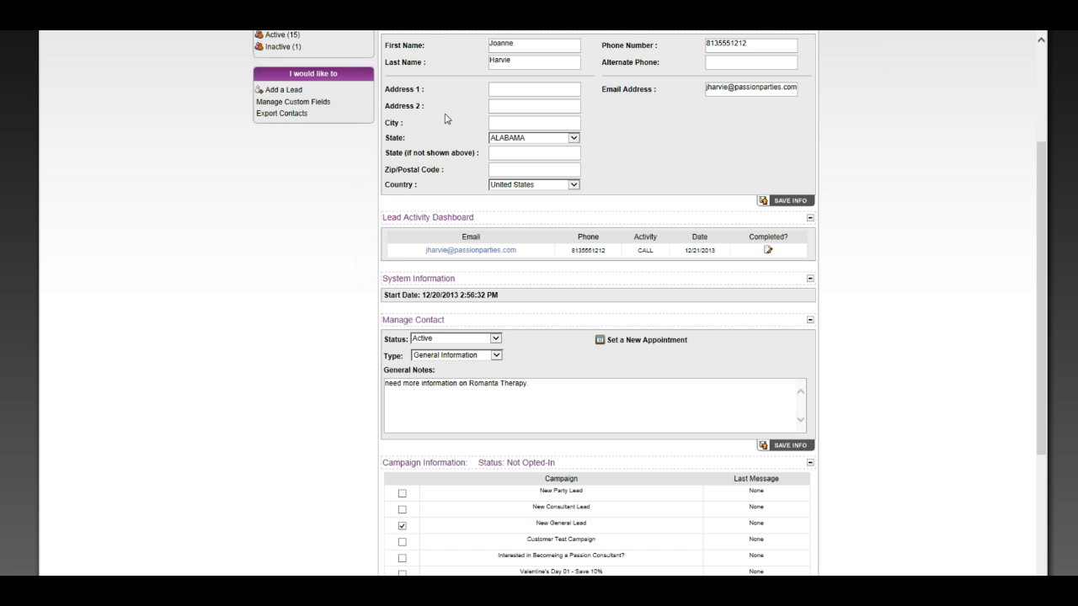
scroll(446, 118, up, 3)
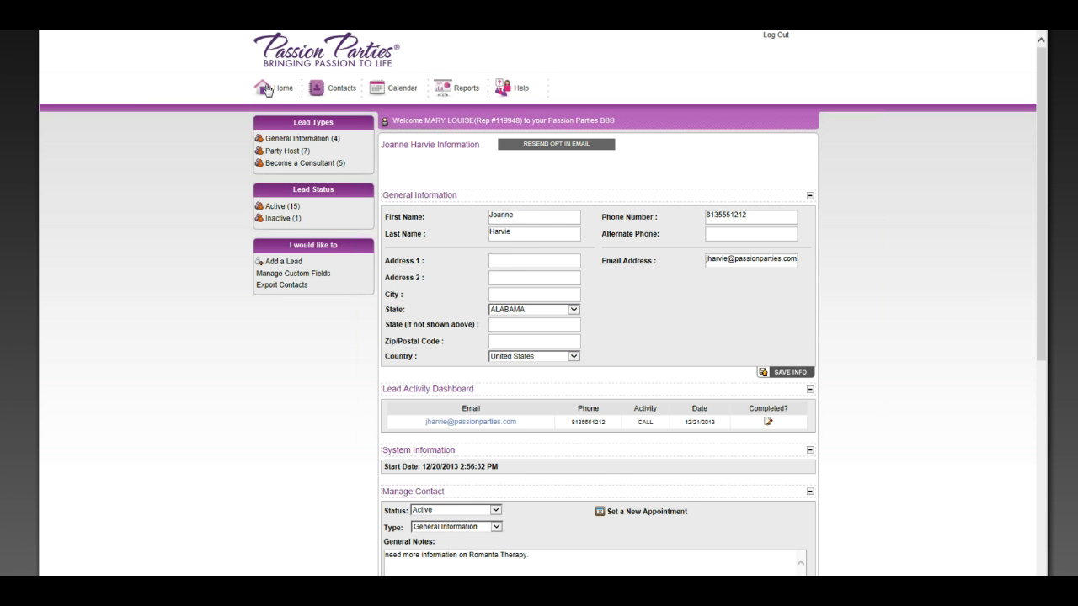
From Home, open Broadcast Messages showing two test broadcasts and four templates
click(268, 90)
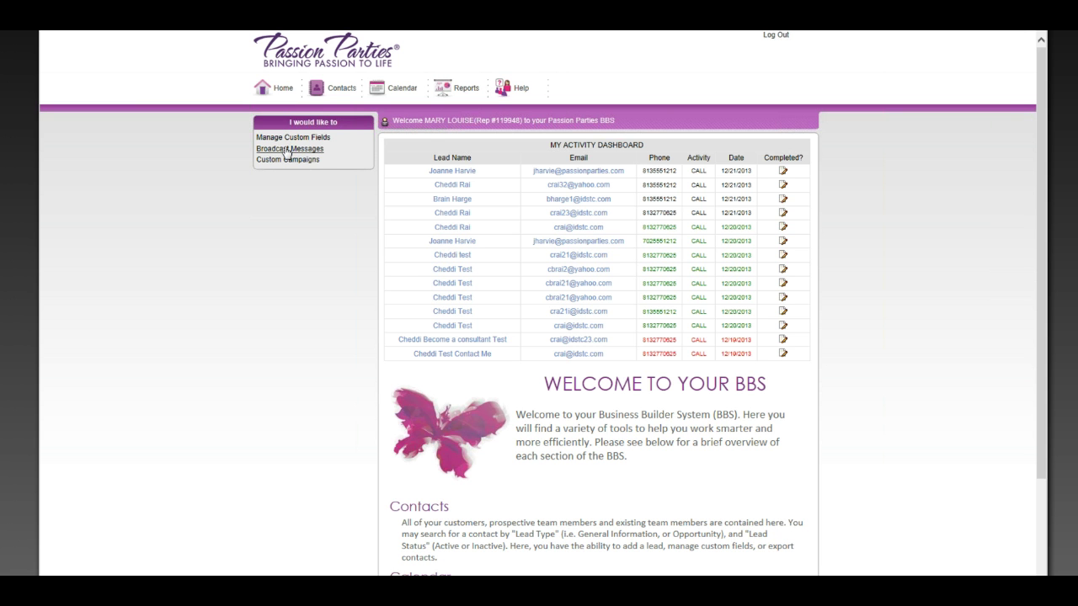
click(288, 149)
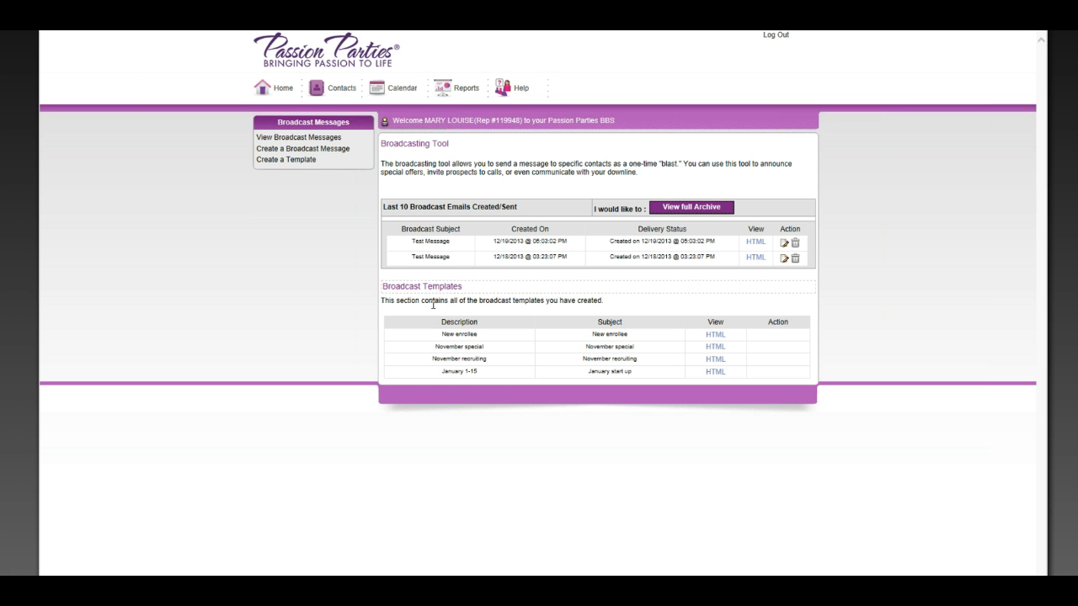